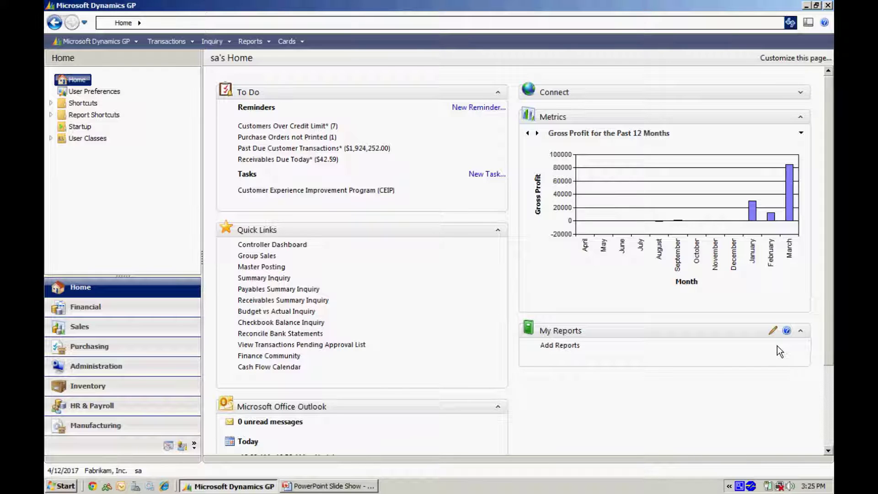
- Examine the manufacturing bill of materials for item PRO1, including its Data Card Assembly component's details, and close it
{"action": "left_click", "coordinate": [96, 427]}
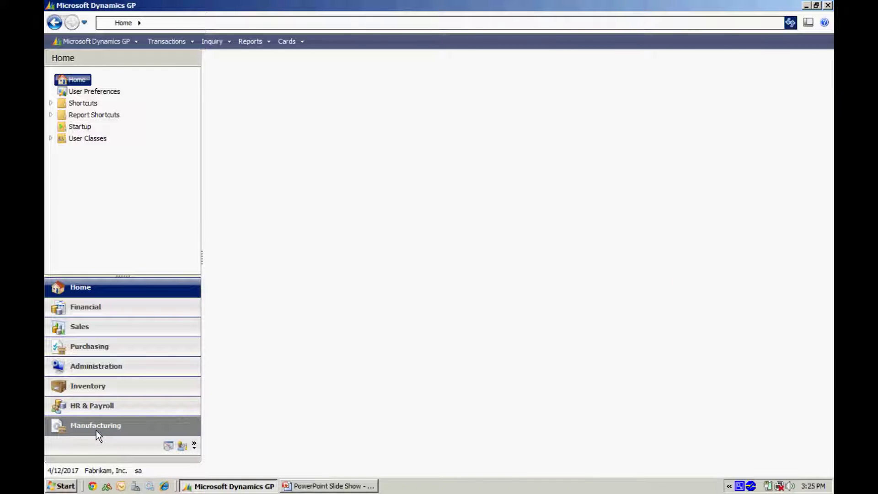
{"action": "left_click", "coordinate": [555, 100]}
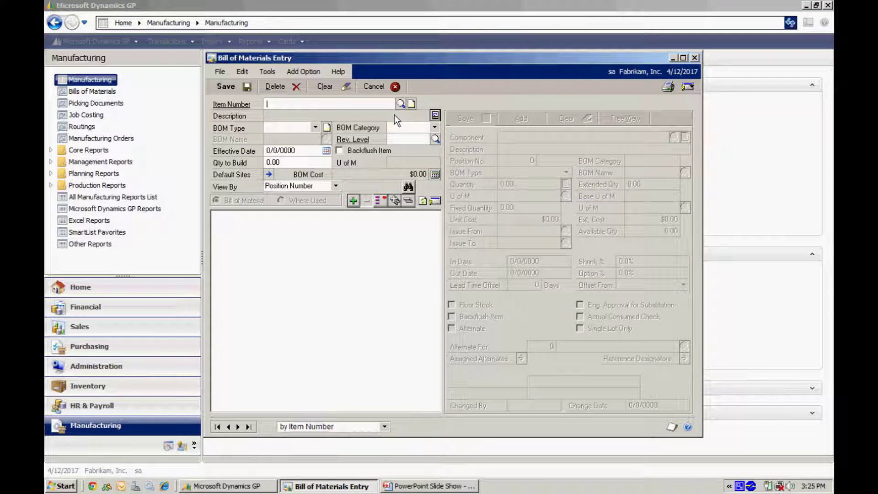
{"action": "type", "text": "PR01"}
{"action": "key", "text": "Tab"}
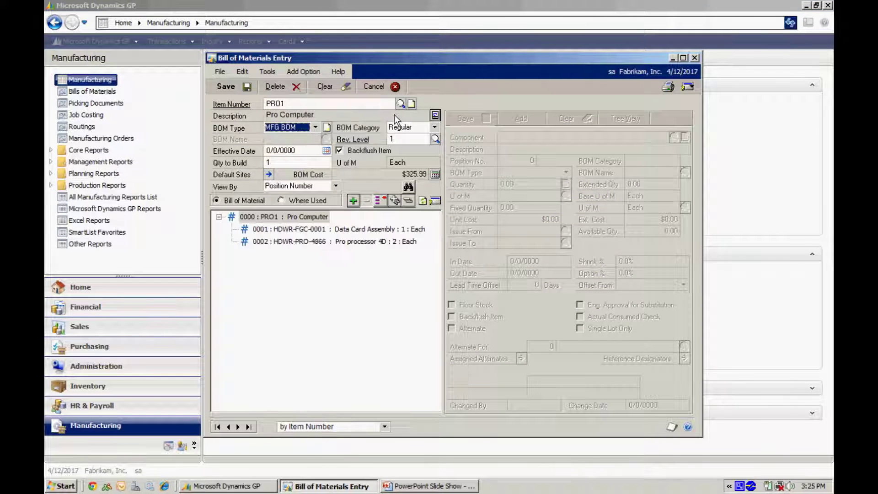
{"action": "left_click", "coordinate": [336, 229]}
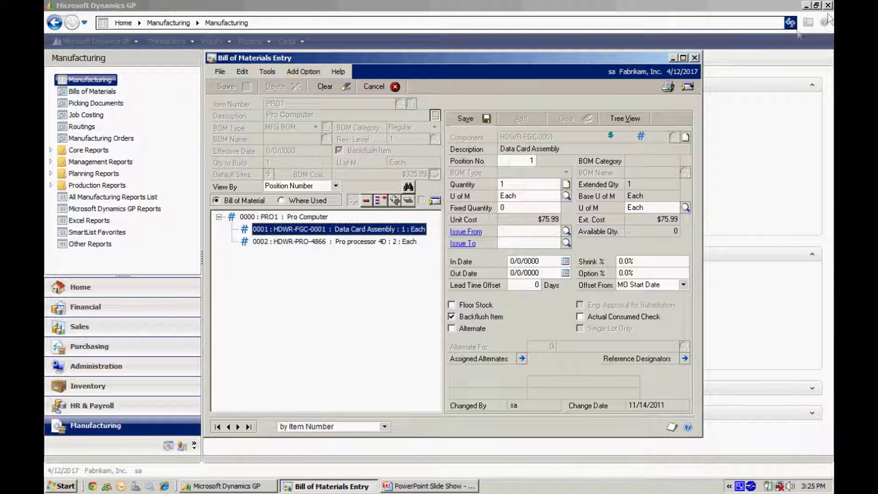
{"action": "left_click", "coordinate": [694, 58]}
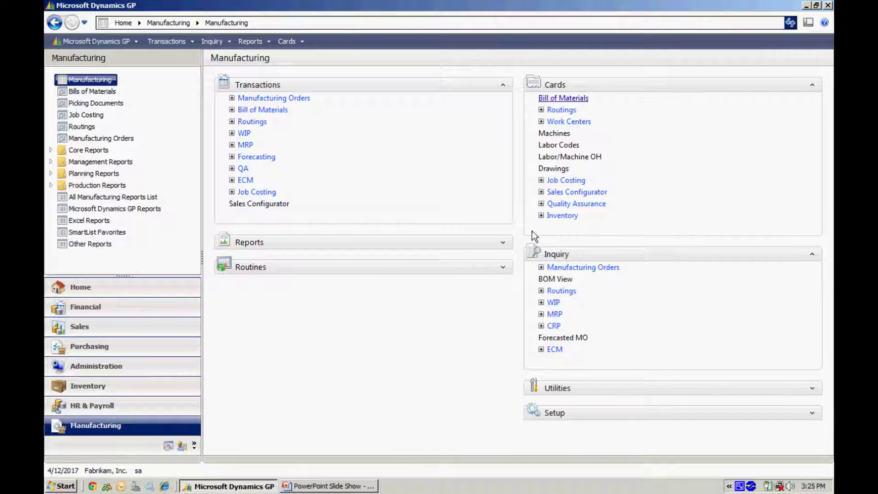
- Start a new manufacturing order for item PRO1
{"action": "left_click", "coordinate": [232, 98]}
{"action": "left_click", "coordinate": [246, 109]}
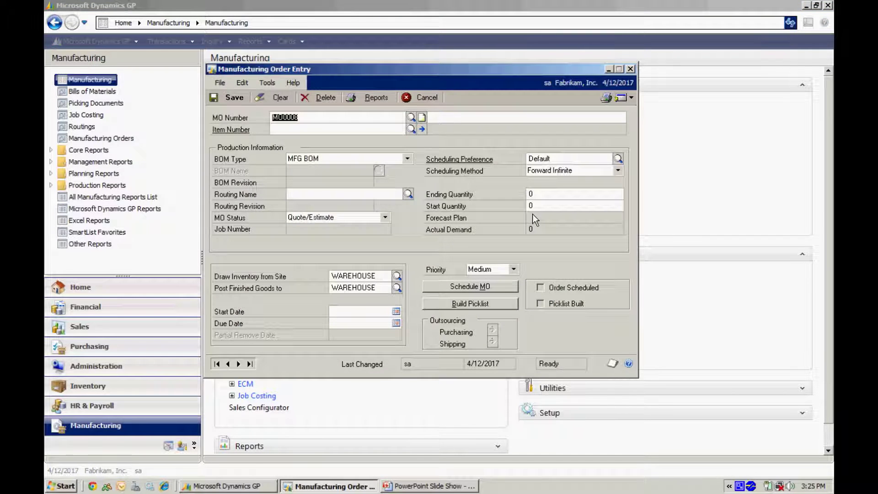
{"action": "key", "text": "Tab"}
{"action": "type", "text": "PRO1"}
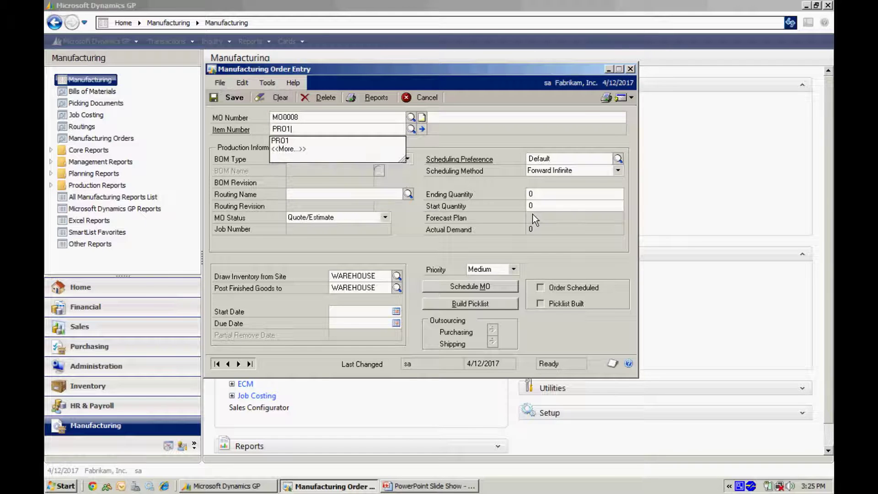
{"action": "key", "text": "Tab"}
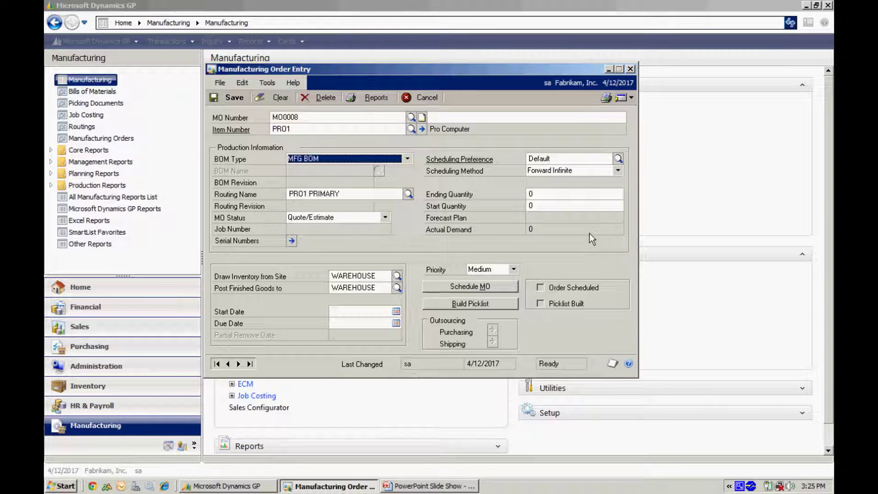
- Set the order's ending quantity to 2 and start date to 4/12/2017, and schedule the manufacturing order
{"action": "left_click", "coordinate": [535, 196]}
{"action": "key", "text": "Tab"}
{"action": "left_click", "coordinate": [360, 309]}
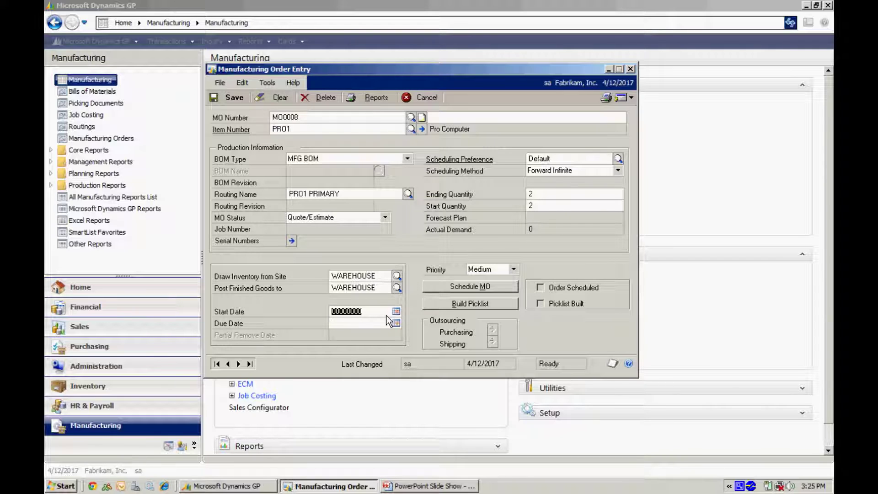
{"action": "type", "text": "0412"}
{"action": "type", "text": "2017"}
{"action": "key", "text": "Tab"}
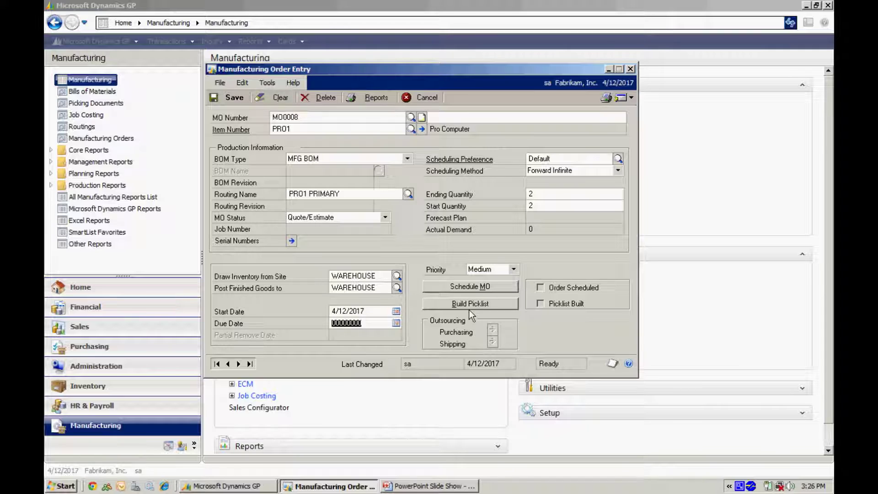
{"action": "left_click", "coordinate": [476, 286]}
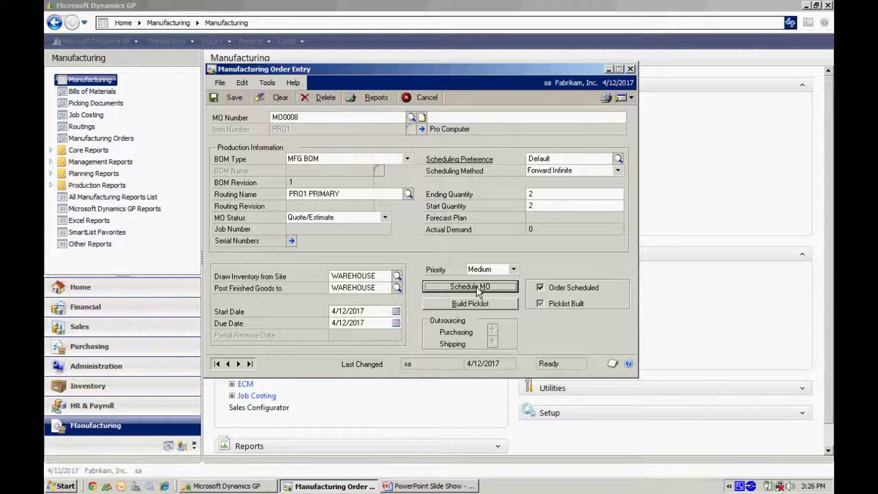
- Change the manufacturing order's status to Released and open Manufacturing Order Receipt Entry for it
{"action": "left_click", "coordinate": [386, 218]}
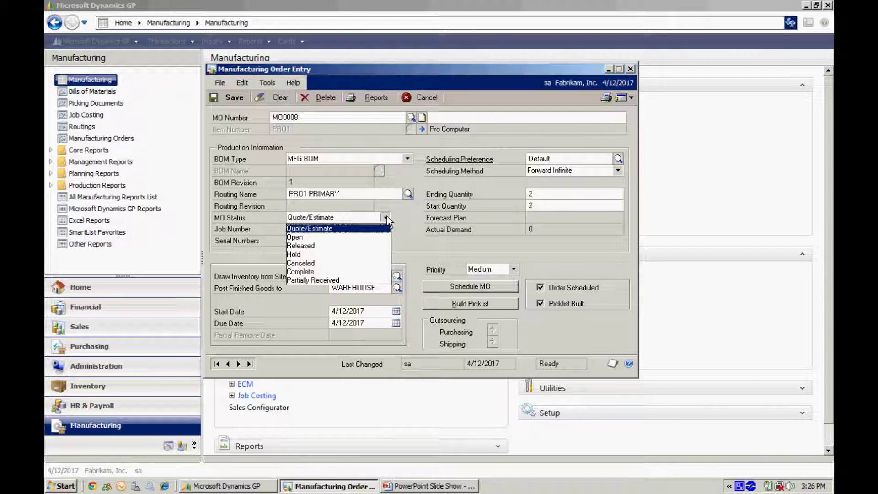
{"action": "left_click", "coordinate": [341, 247]}
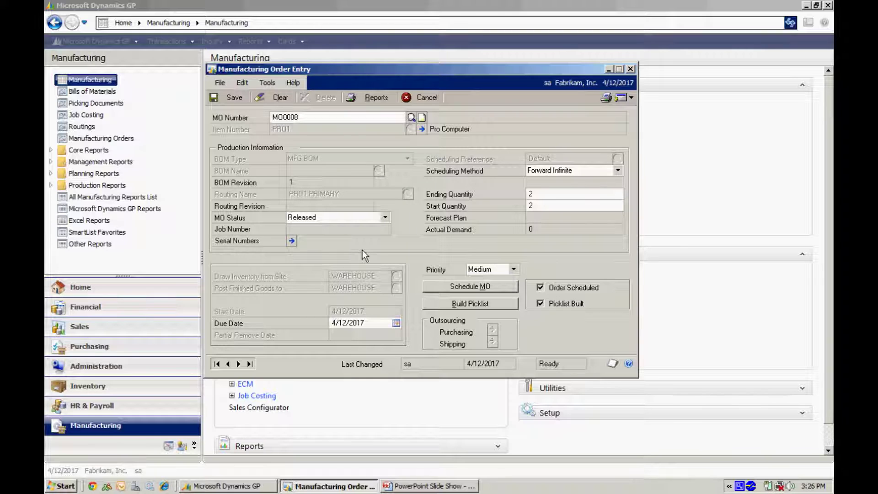
{"action": "left_click", "coordinate": [629, 98]}
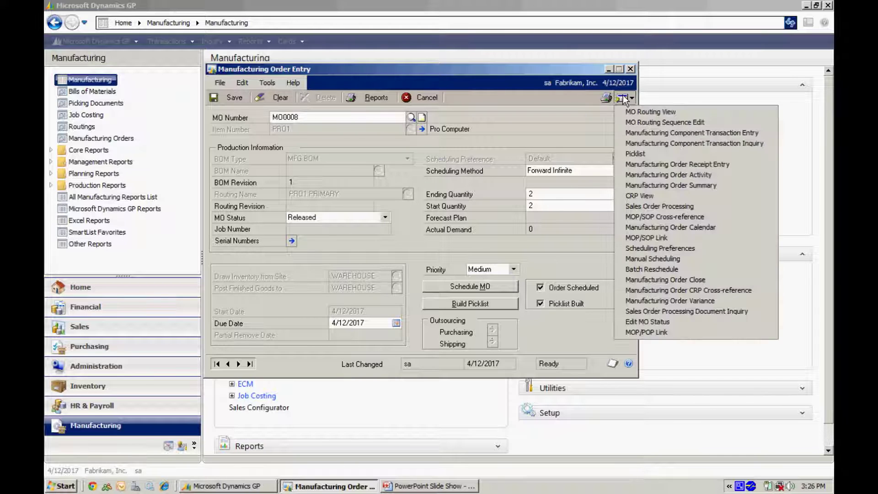
{"action": "left_click", "coordinate": [664, 162]}
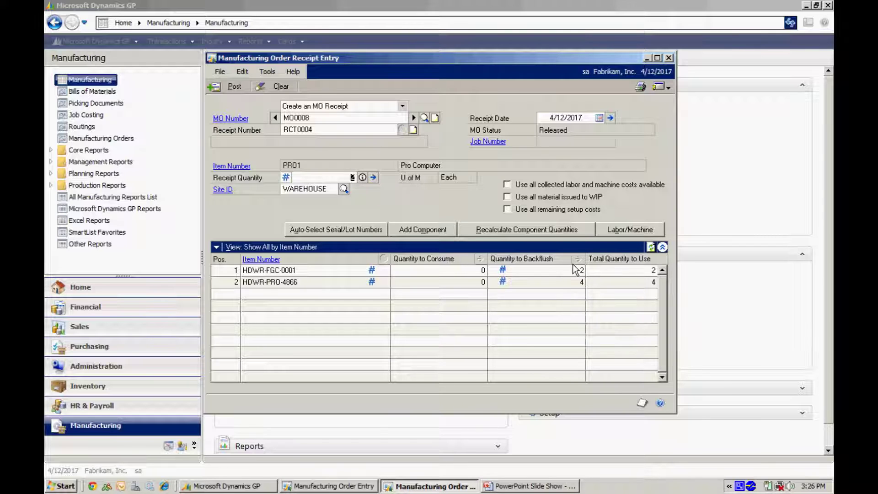
- Assign serial numbers CRD-000013 and CRD-000018 to the backflush quantity of component HDWR-FGC-0001
{"action": "left_click", "coordinate": [552, 273]}
{"action": "left_click", "coordinate": [577, 259]}
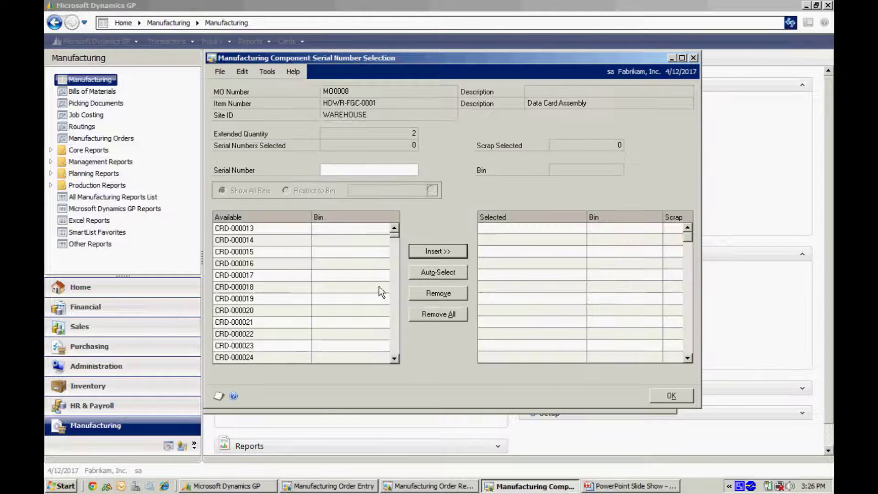
{"action": "left_click", "coordinate": [268, 231]}
{"action": "left_click", "coordinate": [426, 250]}
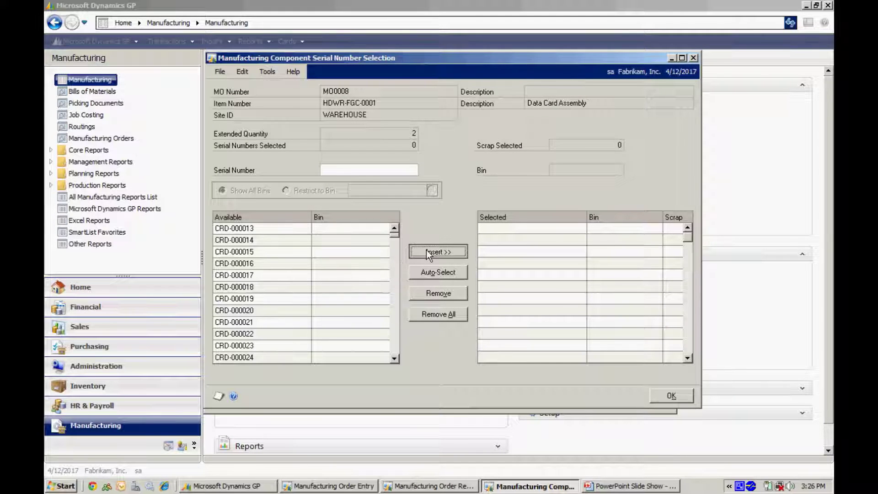
{"action": "left_click", "coordinate": [271, 274]}
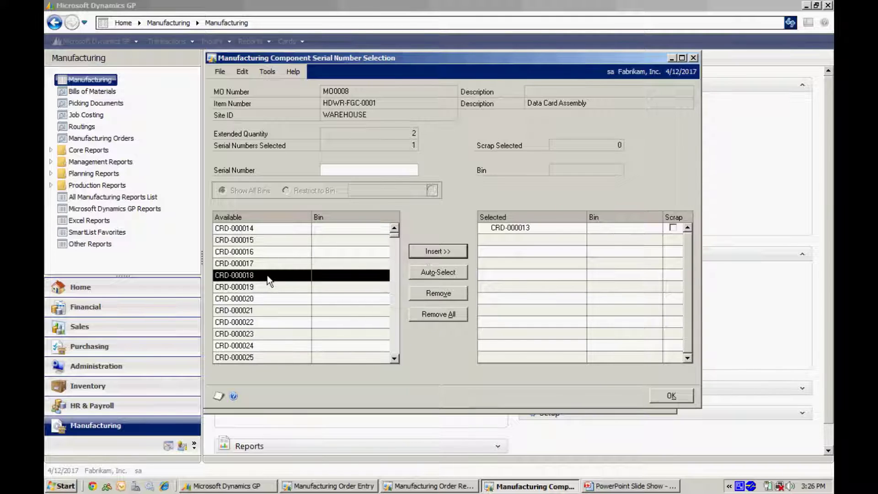
{"action": "left_click", "coordinate": [438, 252]}
{"action": "left_click", "coordinate": [665, 394]}
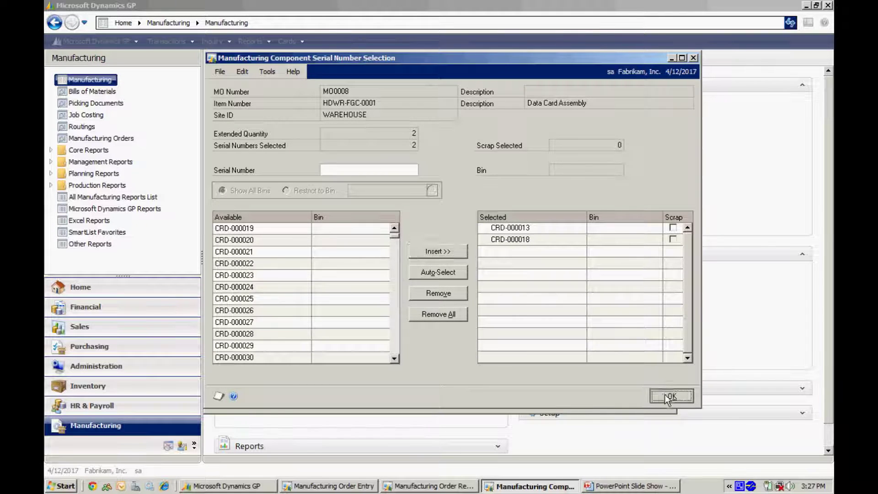
- Auto-select serial numbers PROC-0000009 through PROC-0000012 for the backflush quantity of component HDWR-PRO-4866
{"action": "left_click", "coordinate": [551, 282]}
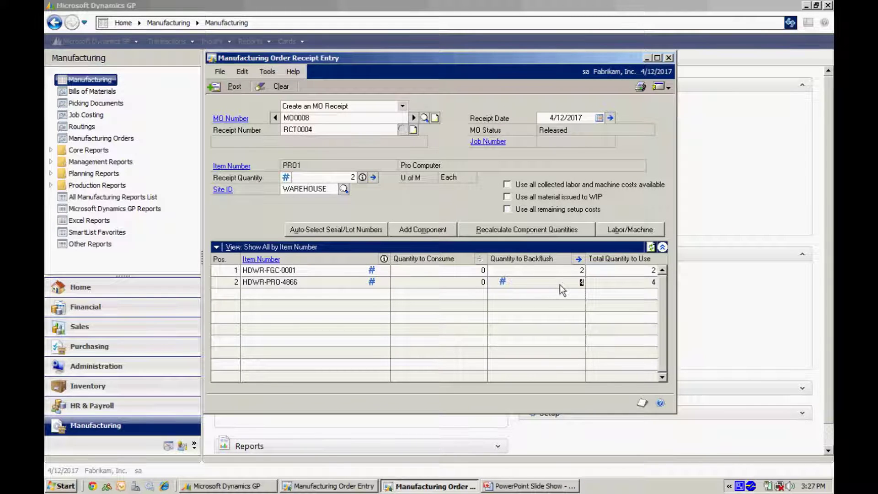
{"action": "left_click", "coordinate": [578, 259]}
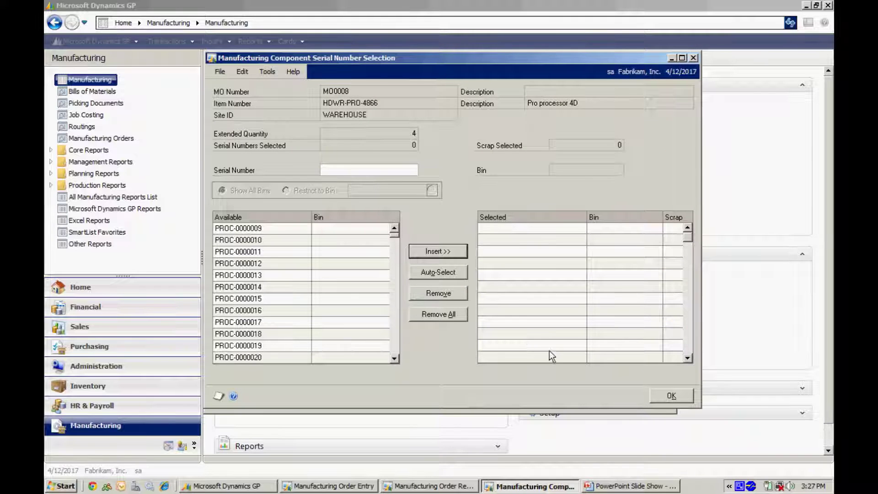
{"action": "left_click", "coordinate": [440, 274]}
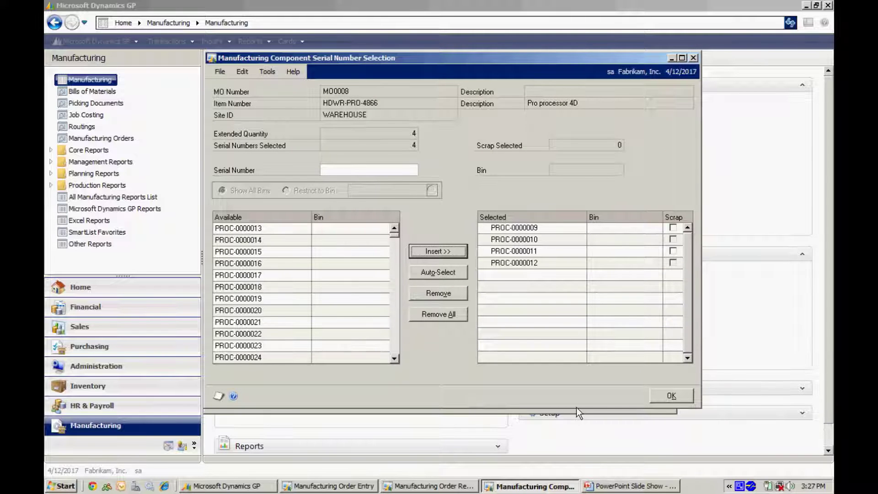
{"action": "left_click", "coordinate": [663, 394]}
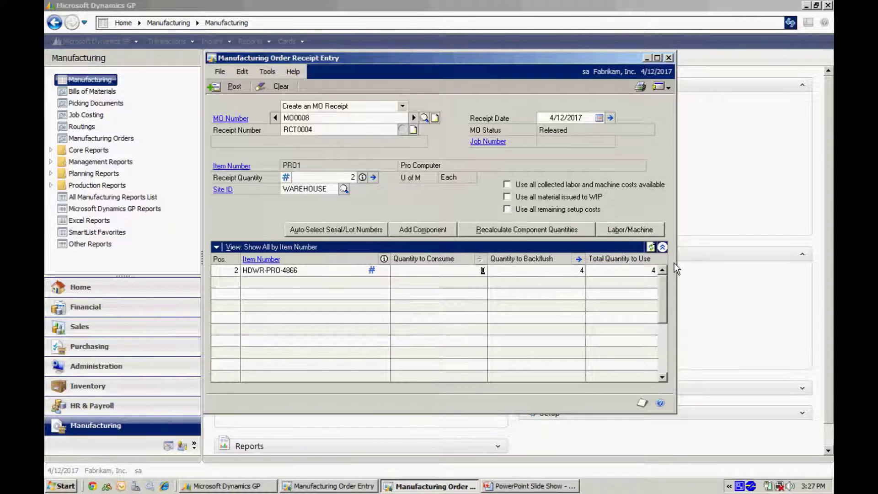
{"action": "left_click", "coordinate": [664, 270]}
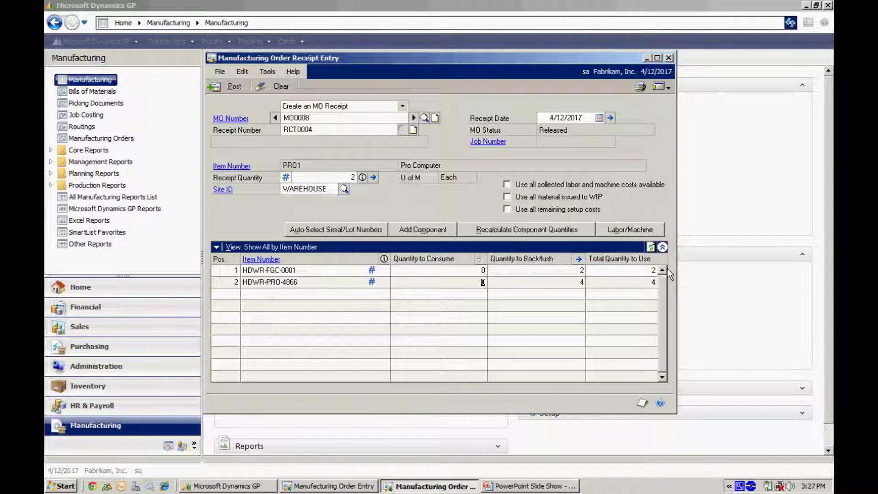
- Auto-generate finished good serial numbers PROCOMP-0000013 and PROCOMP-0000014 for the PRO1 receipt and open component linking
{"action": "left_click", "coordinate": [373, 177]}
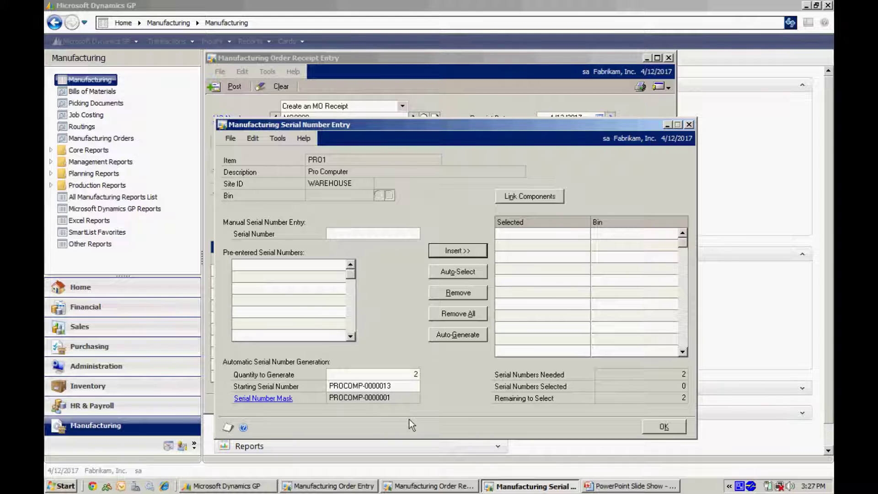
{"action": "left_click", "coordinate": [458, 334]}
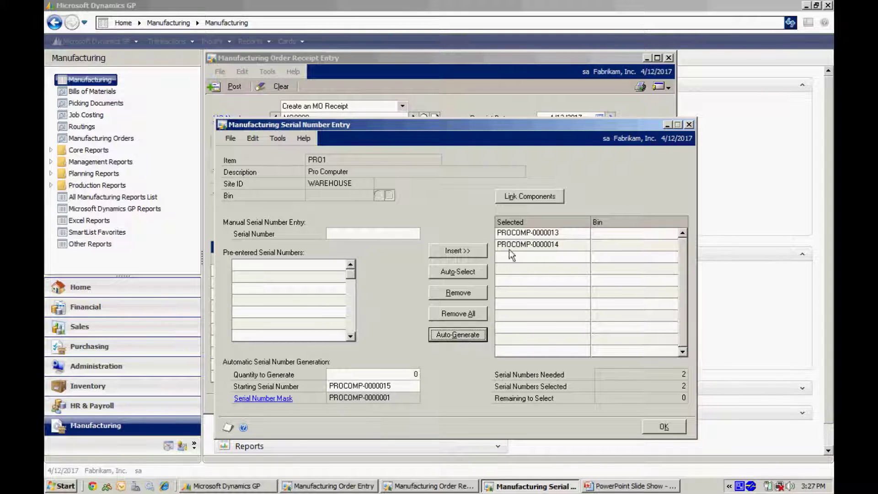
{"action": "left_click", "coordinate": [513, 196]}
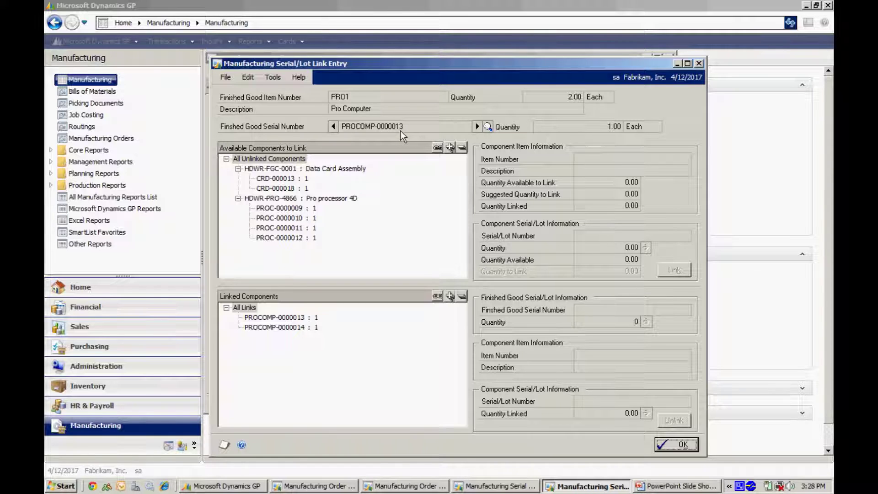
- Link components CRD-000013, PROC-0000011 and PROC-0000012 to finished good serial number PROCOMP-0000013
{"action": "left_click", "coordinate": [277, 179]}
{"action": "key", "text": "alt+k"}
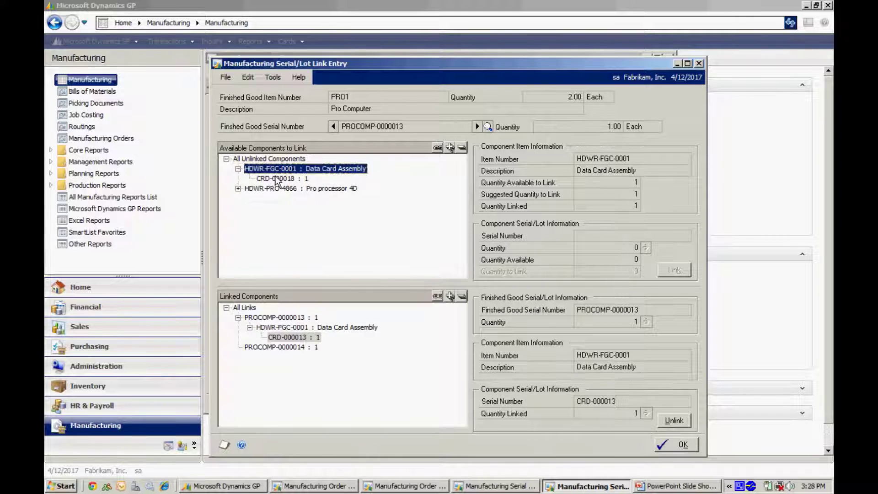
{"action": "left_click", "coordinate": [237, 189]}
{"action": "left_click", "coordinate": [238, 189]}
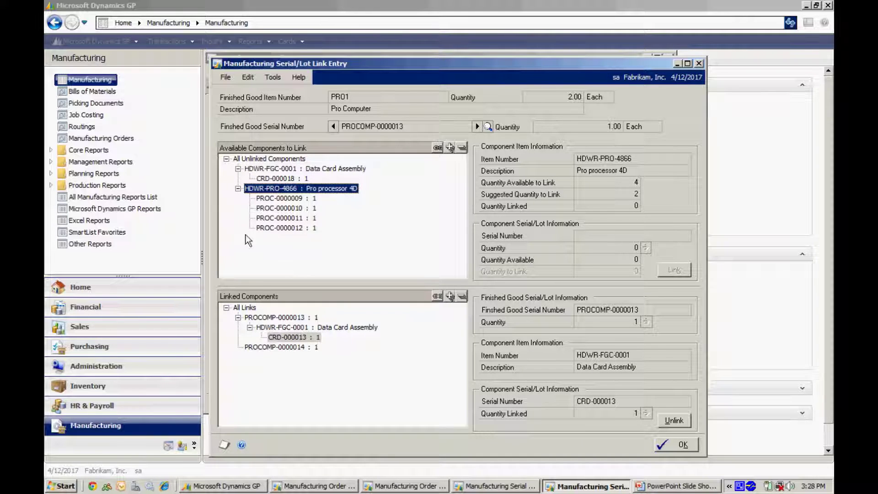
{"action": "left_click", "coordinate": [290, 218]}
{"action": "double_click", "coordinate": [290, 218]}
{"action": "double_click", "coordinate": [296, 207]}
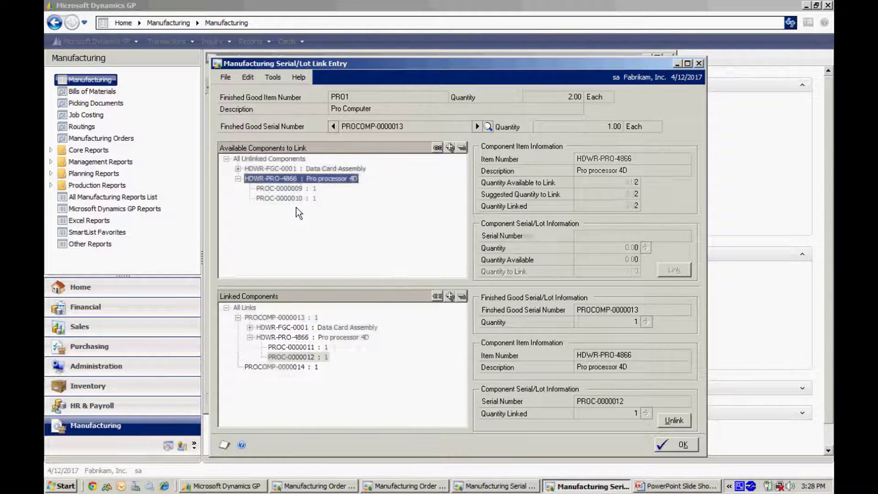
- Link CRD-000018, PROC-0000009 and PROC-0000010 to finished good serial number PROCOMP-0000014, and accept the links and serial numbers
{"action": "left_click", "coordinate": [476, 127]}
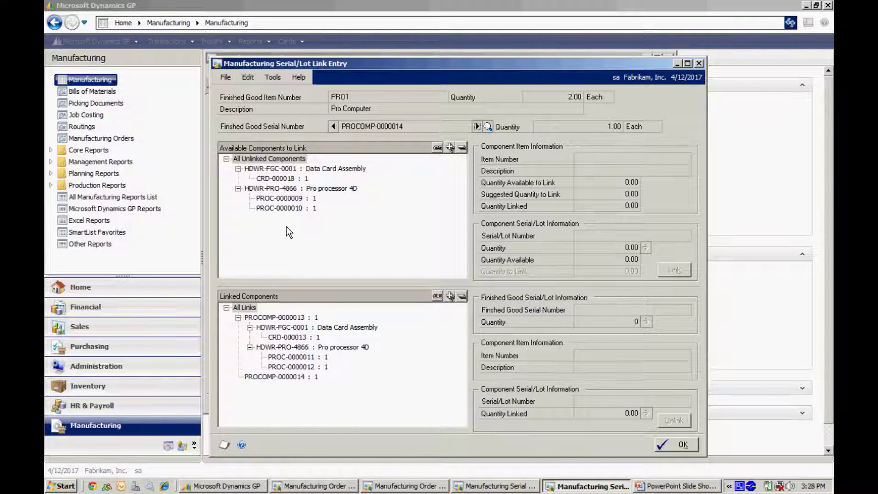
{"action": "double_click", "coordinate": [280, 178]}
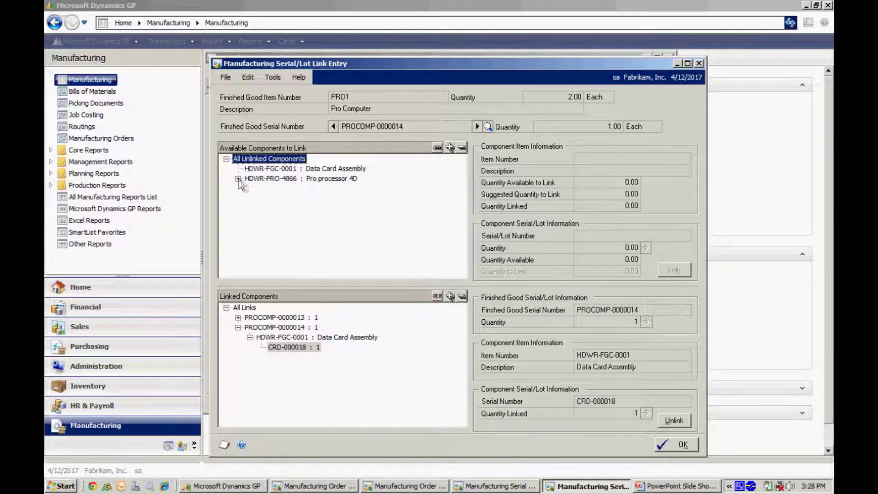
{"action": "left_click", "coordinate": [238, 178]}
{"action": "double_click", "coordinate": [286, 189]}
{"action": "left_click", "coordinate": [289, 190]}
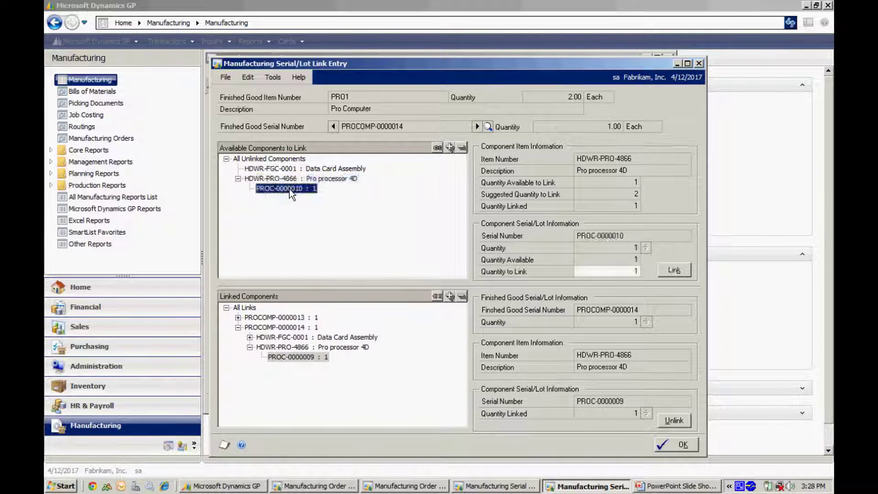
{"action": "double_click", "coordinate": [289, 189]}
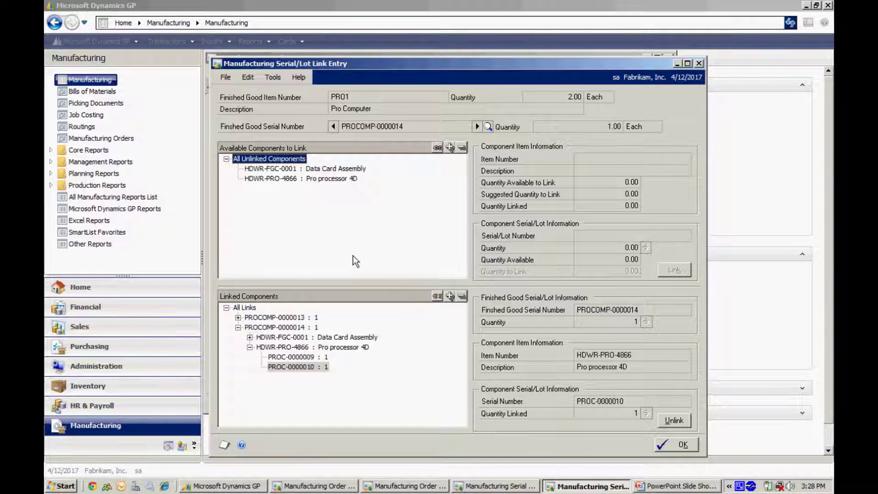
{"action": "left_click", "coordinate": [677, 443]}
{"action": "left_click", "coordinate": [665, 428]}
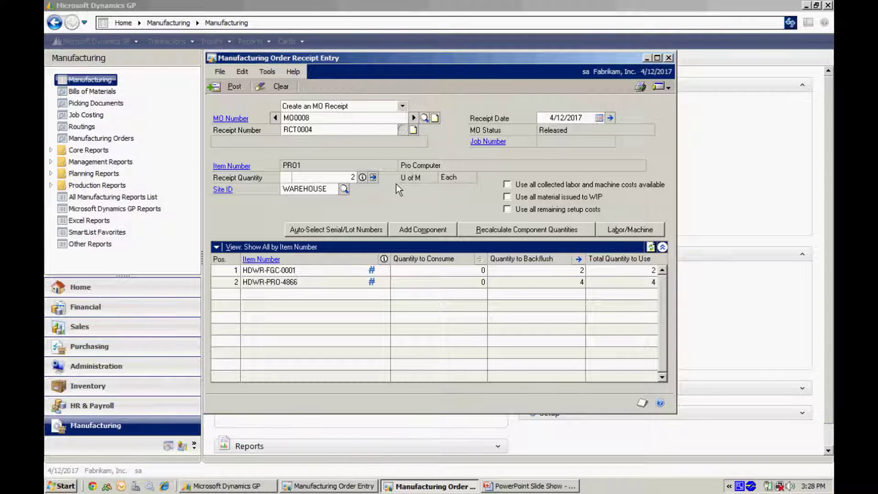
- Review the serial numbers selected for PRO1 and component HDWR-PRO-4866, and post the manufacturing order receipt
{"action": "left_click", "coordinate": [373, 177]}
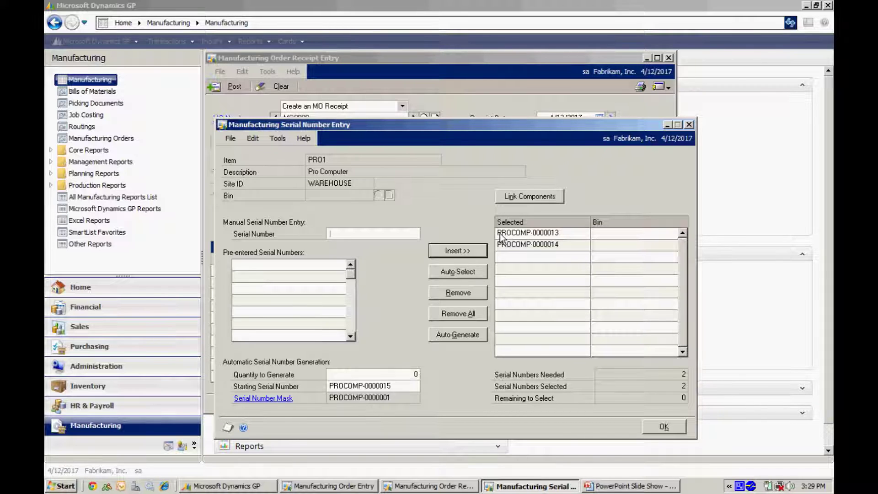
{"action": "left_click", "coordinate": [671, 427]}
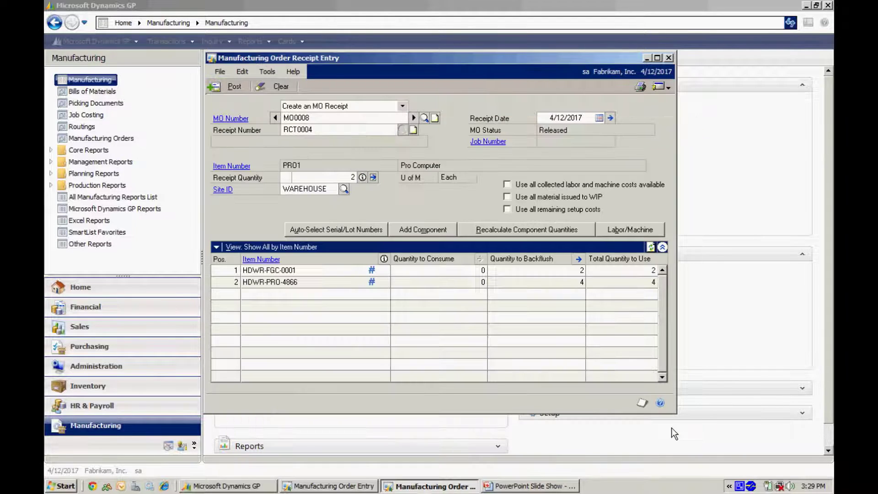
{"action": "left_click", "coordinate": [558, 280]}
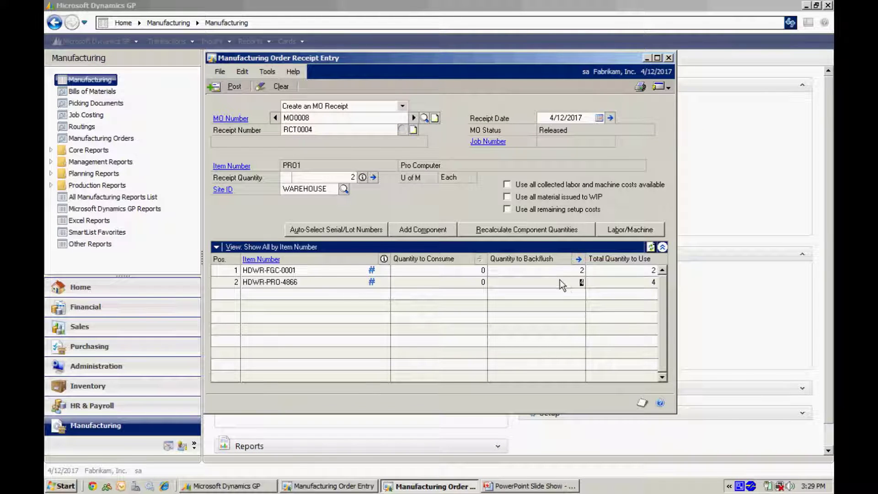
{"action": "left_click", "coordinate": [578, 260]}
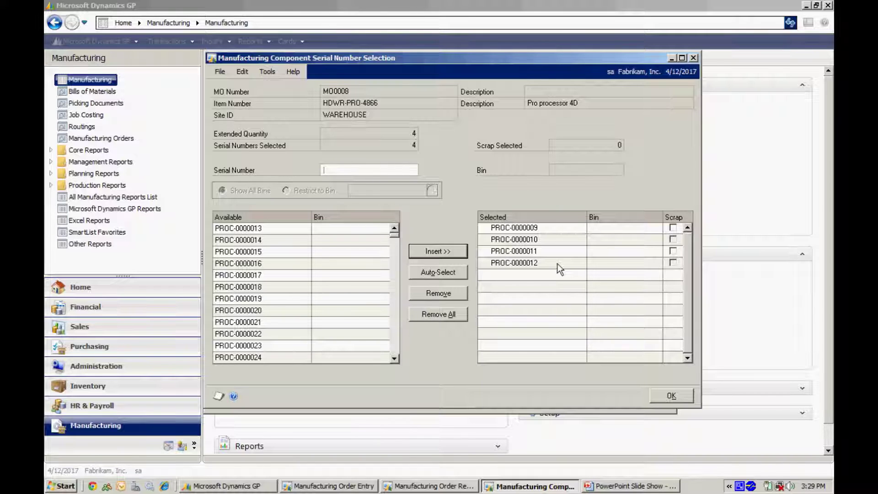
{"action": "left_click", "coordinate": [670, 395]}
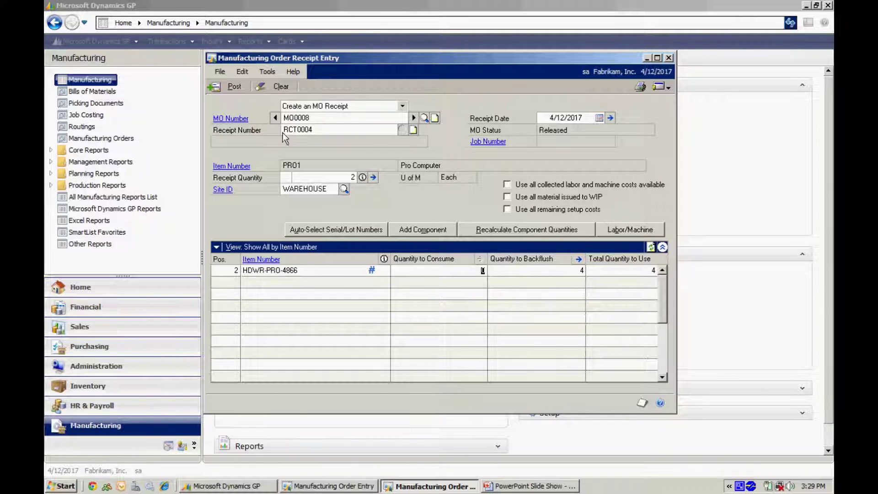
{"action": "left_click", "coordinate": [233, 87]}
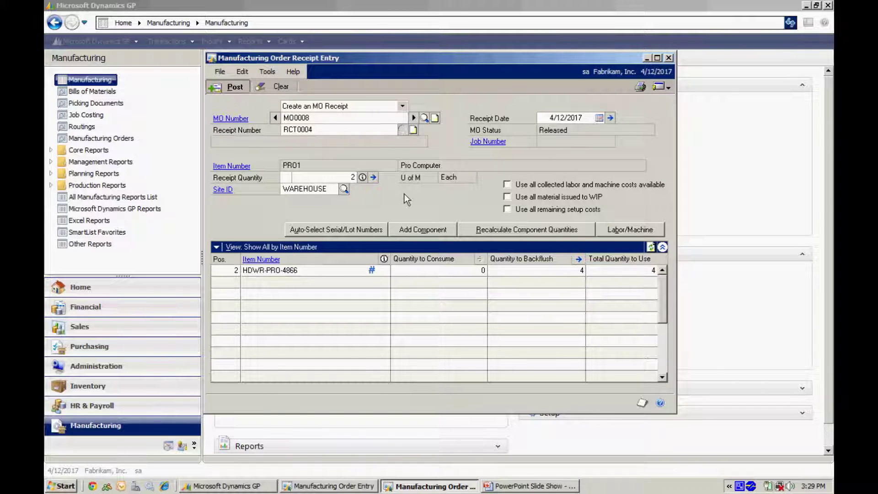
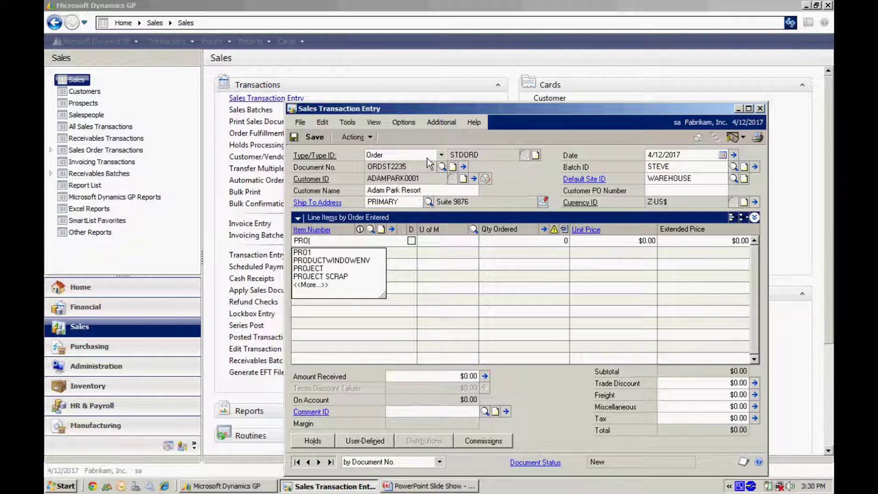
- Add item PRO1 to the sales order for Adam Park Resort with an ordered quantity of 2
{"action": "left_click", "coordinate": [302, 253]}
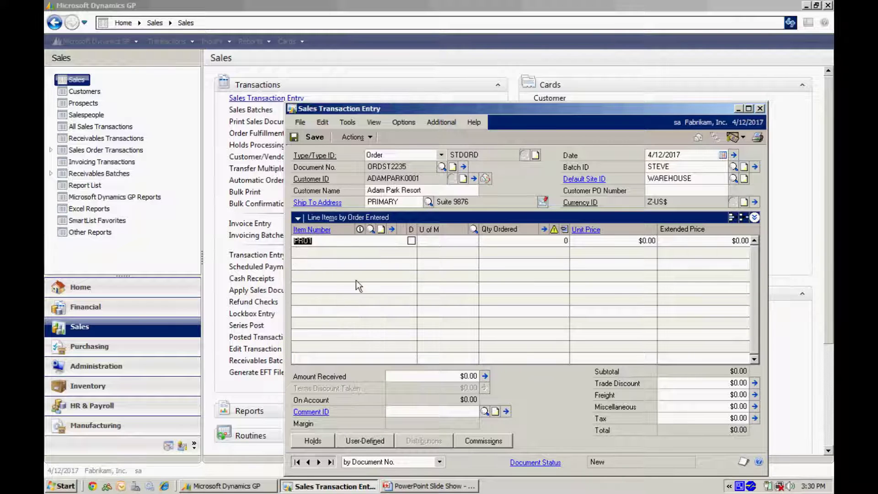
{"action": "key", "text": "Tab"}
{"action": "type", "text": "1"}
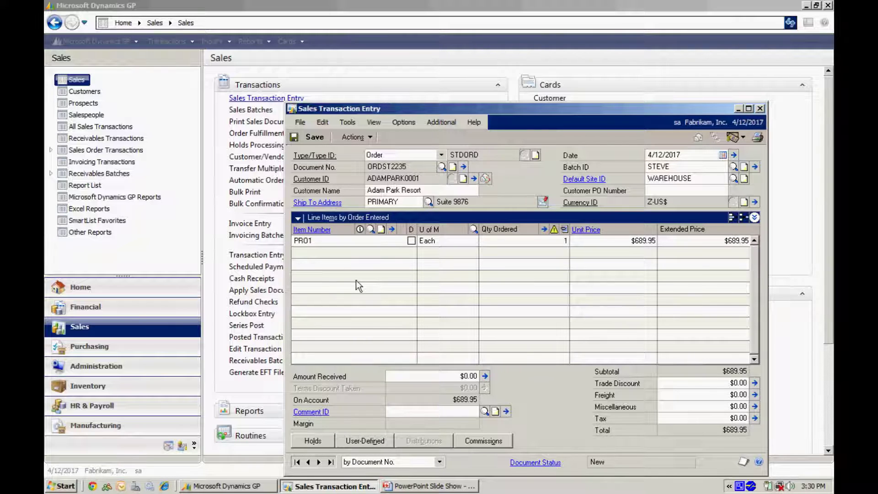
{"action": "key", "text": "Tab"}
{"action": "left_click", "coordinate": [557, 241]}
{"action": "type", "text": "2"}
{"action": "key", "text": "Tab"}
{"action": "key", "text": "Tab"}
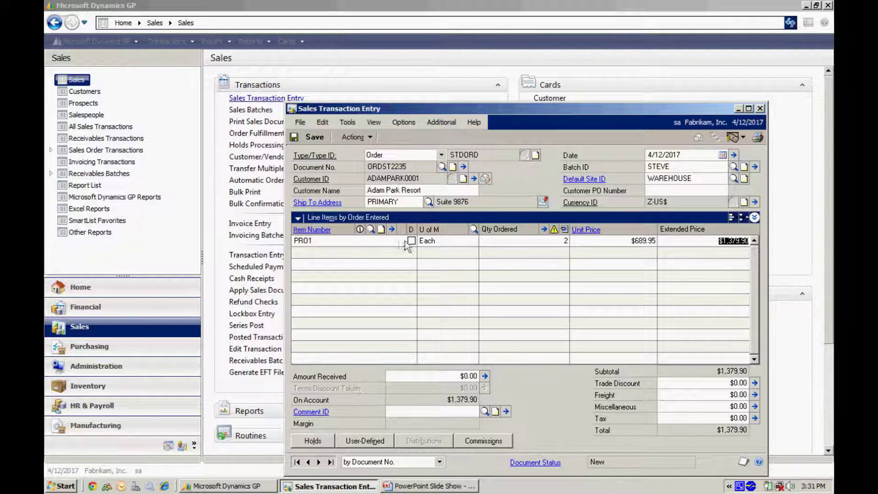
- Accept serial numbers PROCOMP-0000013 and PROCOMP-0000014 for the PRO1 order line and save its item details
{"action": "left_click", "coordinate": [393, 230]}
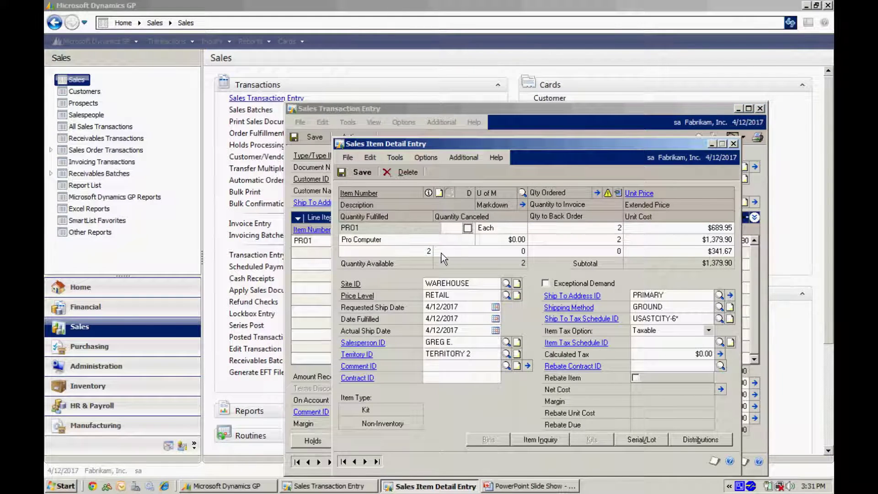
{"action": "left_click", "coordinate": [642, 439]}
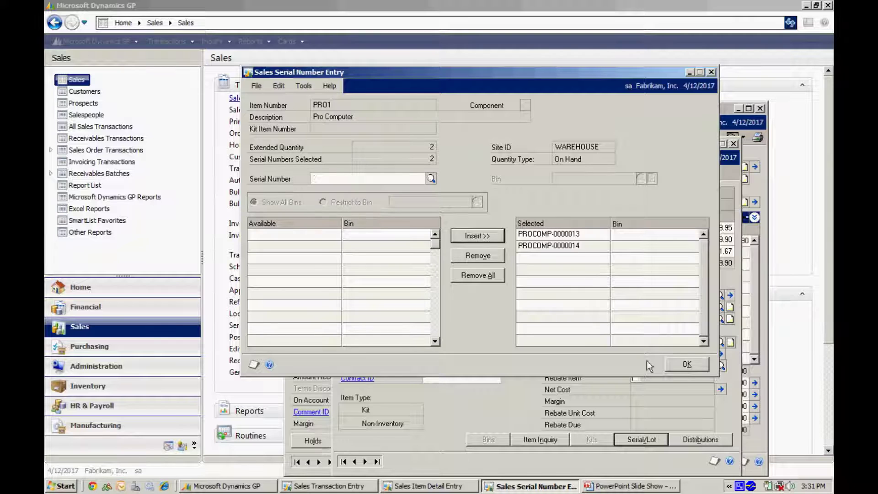
{"action": "left_click", "coordinate": [685, 365]}
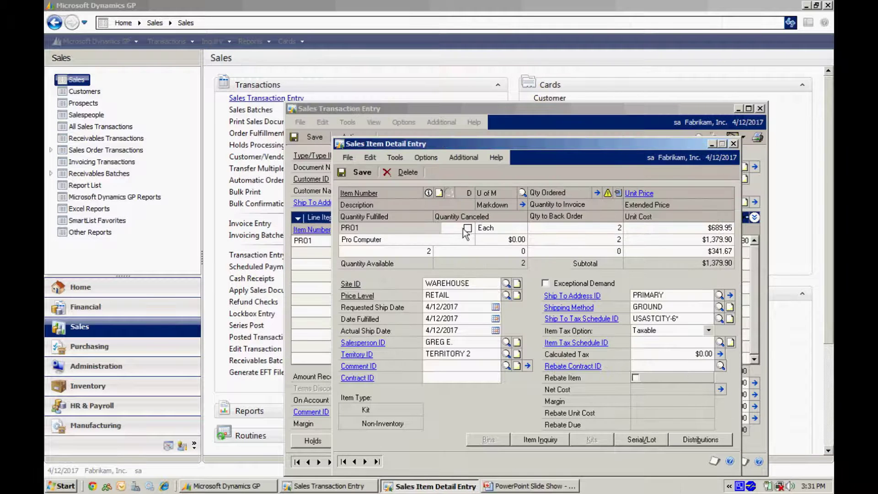
{"action": "left_click", "coordinate": [369, 174]}
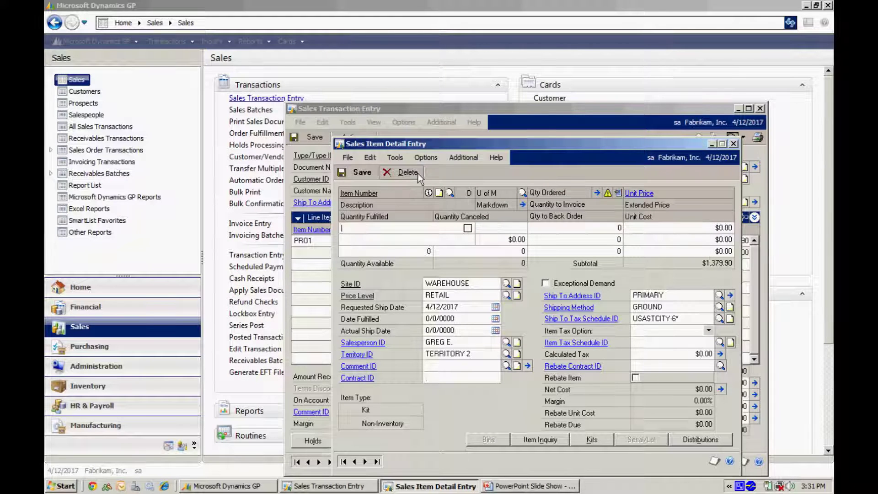
{"action": "left_click", "coordinate": [733, 144]}
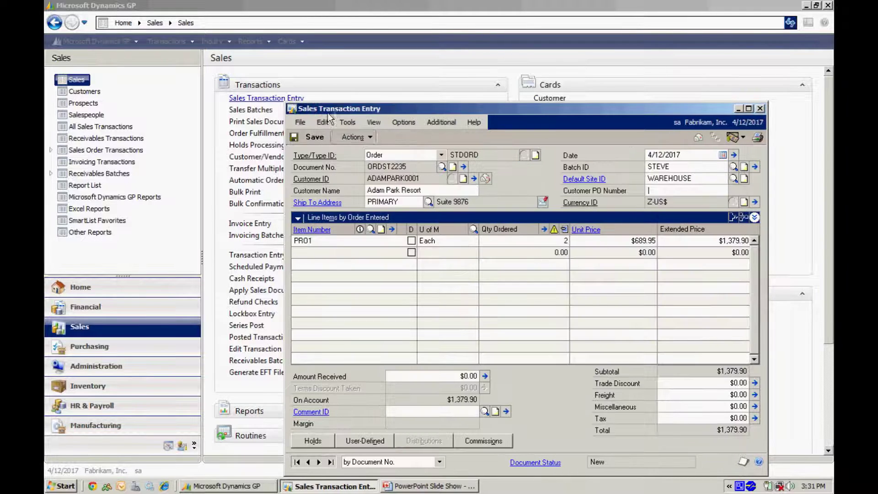
- Transfer the PRO1 sales order to an invoice
{"action": "left_click", "coordinate": [354, 137]}
{"action": "left_click", "coordinate": [357, 153]}
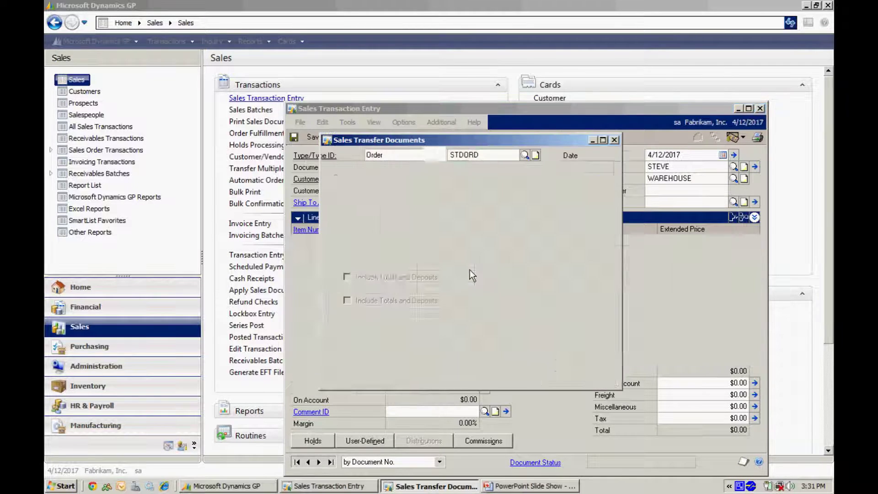
{"action": "left_click", "coordinate": [337, 266]}
{"action": "left_click", "coordinate": [348, 276]}
{"action": "left_click", "coordinate": [543, 377]}
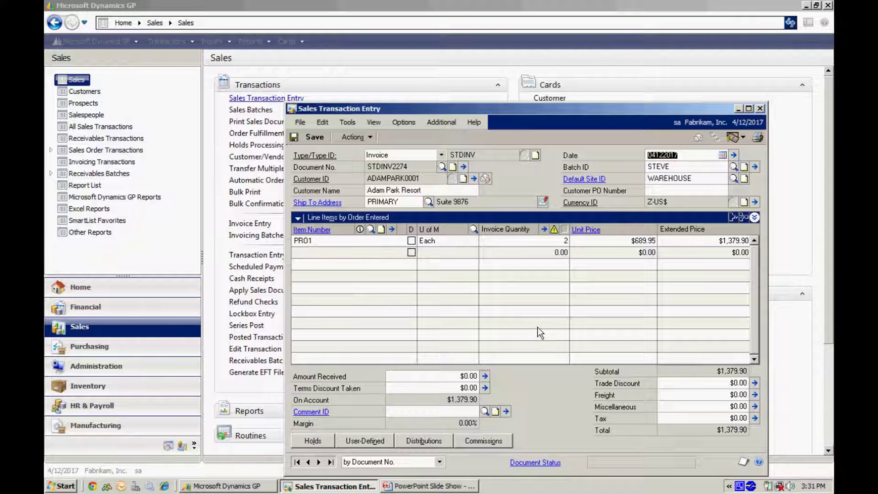
- Clear the batch ID from the Adam Park Resort invoice and post it
{"action": "key", "text": "Tab"}
{"action": "key", "text": "BackSpace"}
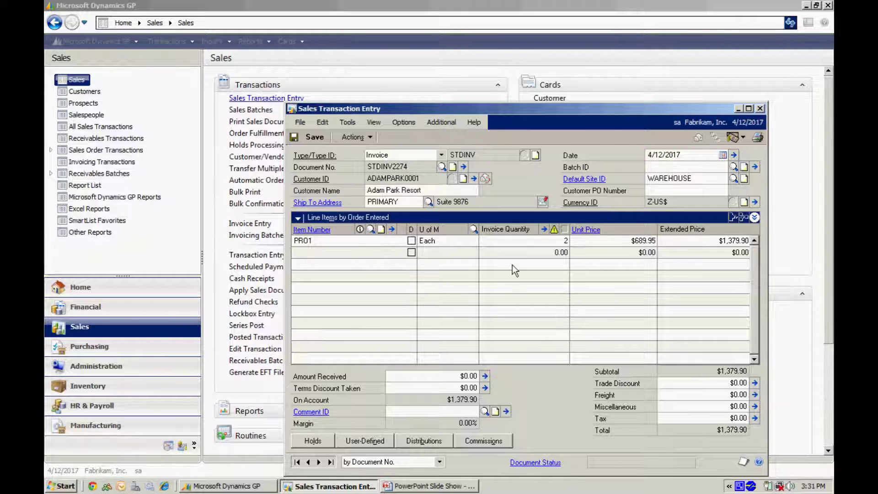
{"action": "left_click", "coordinate": [361, 139]}
{"action": "left_click", "coordinate": [359, 153]}
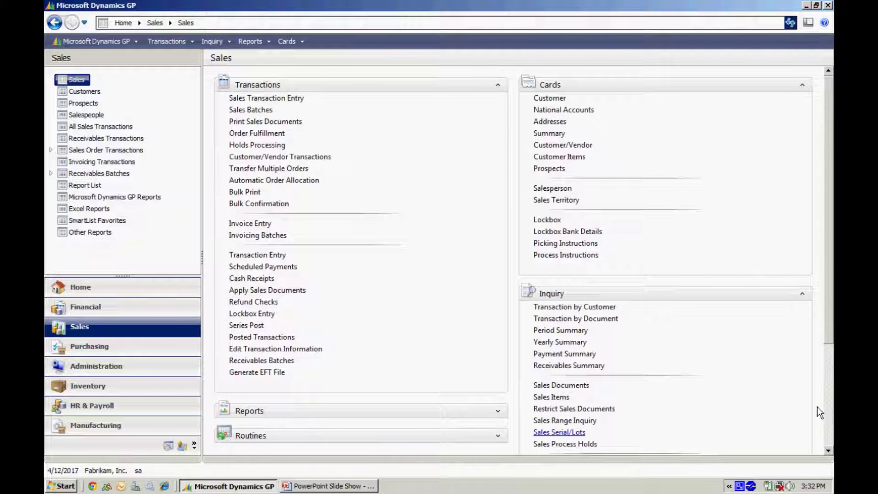
- Look up the sold serial numbers of item PRO1 in the sales serial/lot inquiry, including history
{"action": "left_click", "coordinate": [560, 433]}
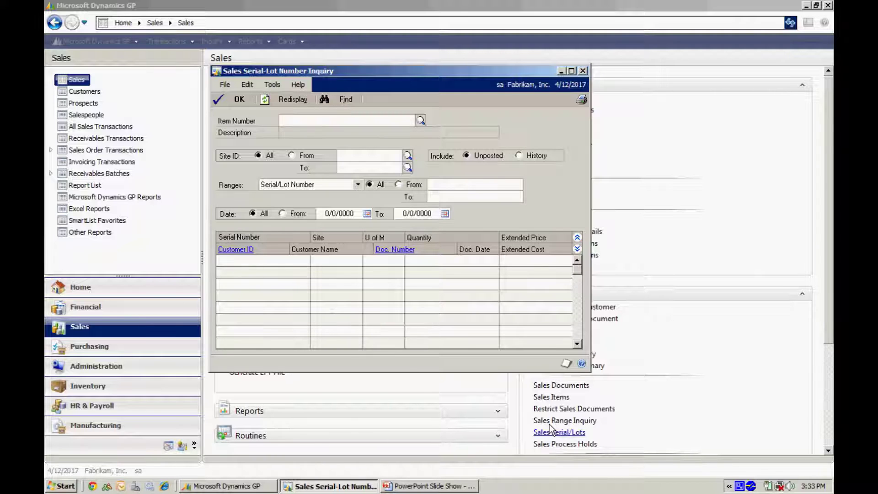
{"action": "type", "text": "PRO1"}
{"action": "key", "text": "Tab"}
{"action": "left_click", "coordinate": [293, 100]}
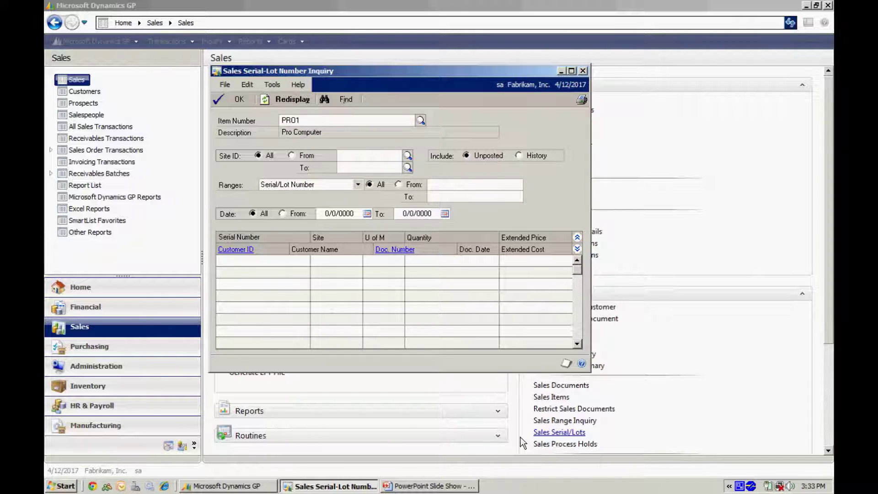
{"action": "left_click", "coordinate": [517, 155]}
{"action": "left_click", "coordinate": [292, 99]}
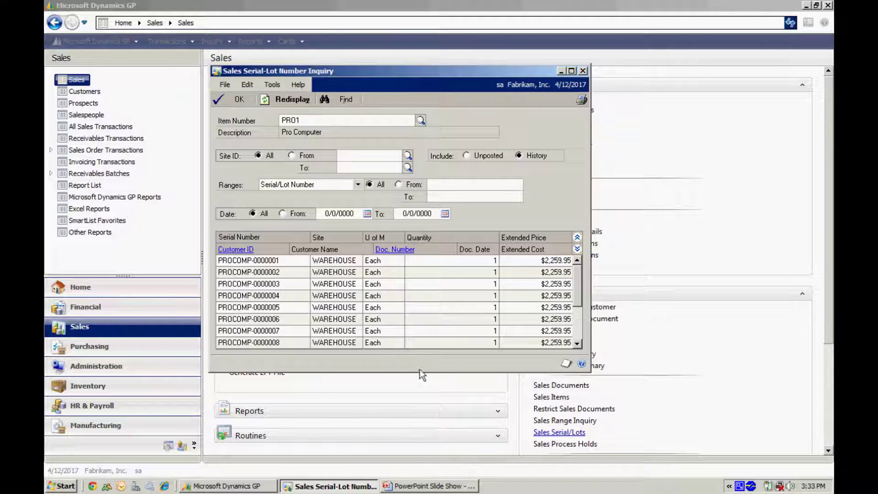
- Enlarge the serial number inquiry list and open the sales document for PROCOMP-0000013
{"action": "left_click_drag", "start_coordinate": [416, 372], "coordinate": [427, 443]}
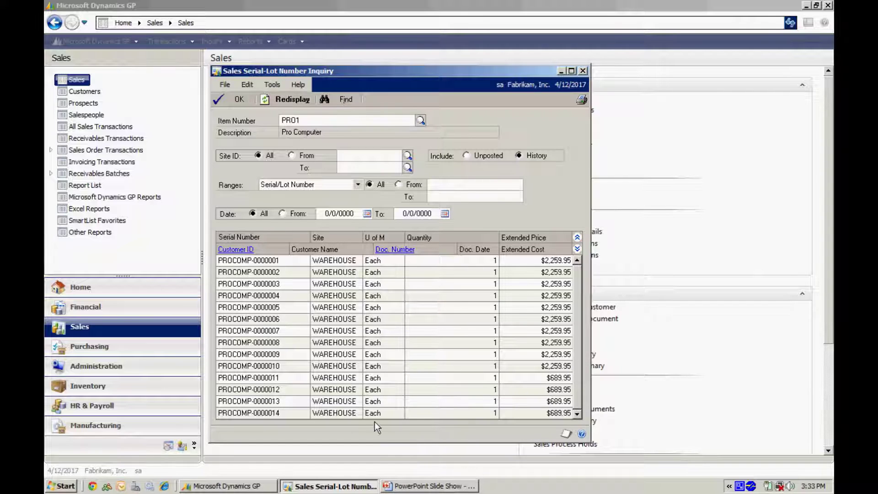
{"action": "left_click", "coordinate": [338, 402]}
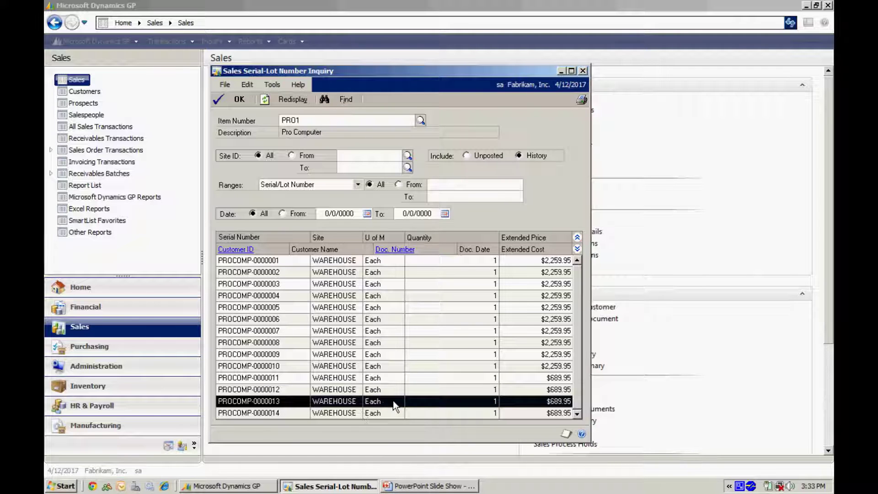
{"action": "left_click", "coordinate": [399, 249]}
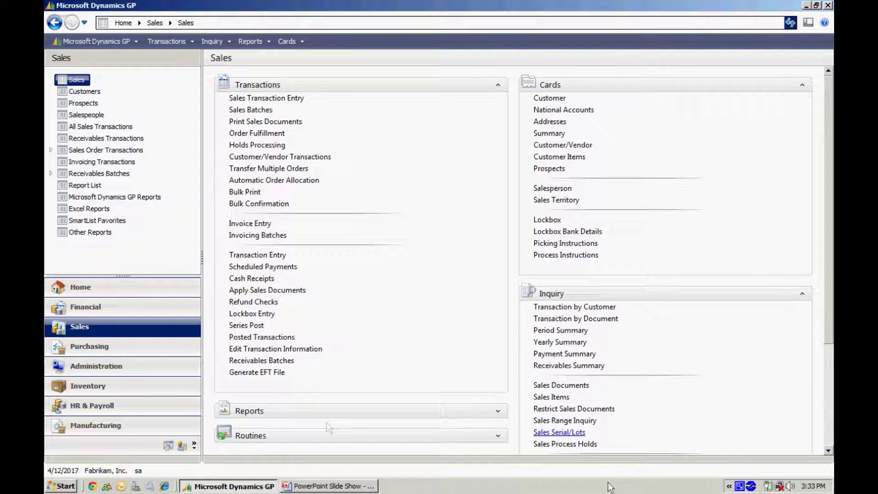
- Run an inventory serial/lot trace inquiry of all transactions for item PRO1
{"action": "left_click", "coordinate": [123, 388]}
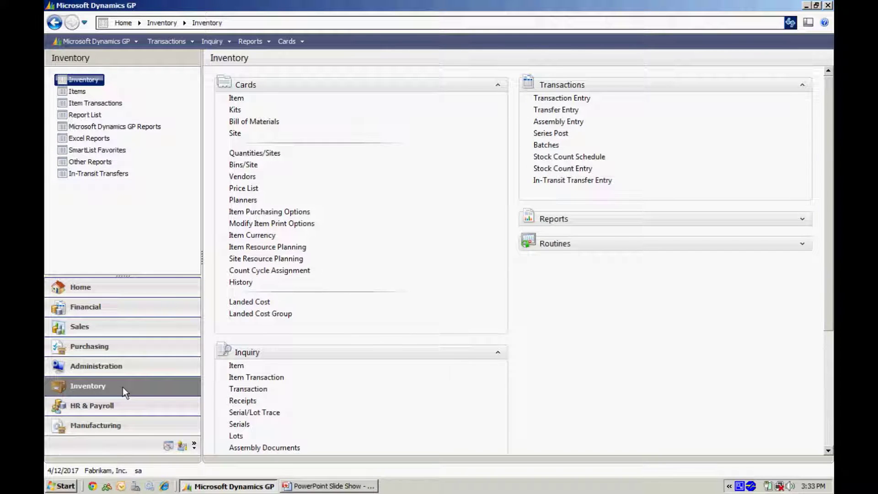
{"action": "left_click", "coordinate": [260, 412]}
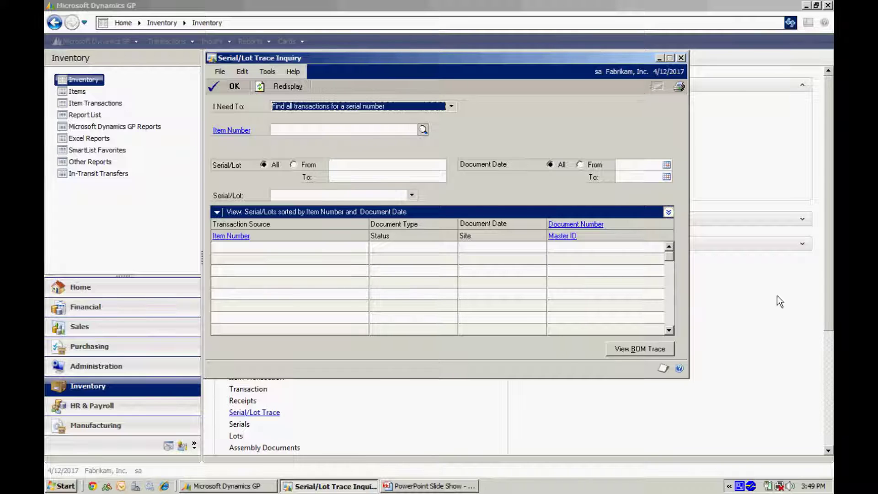
{"action": "left_click", "coordinate": [316, 129]}
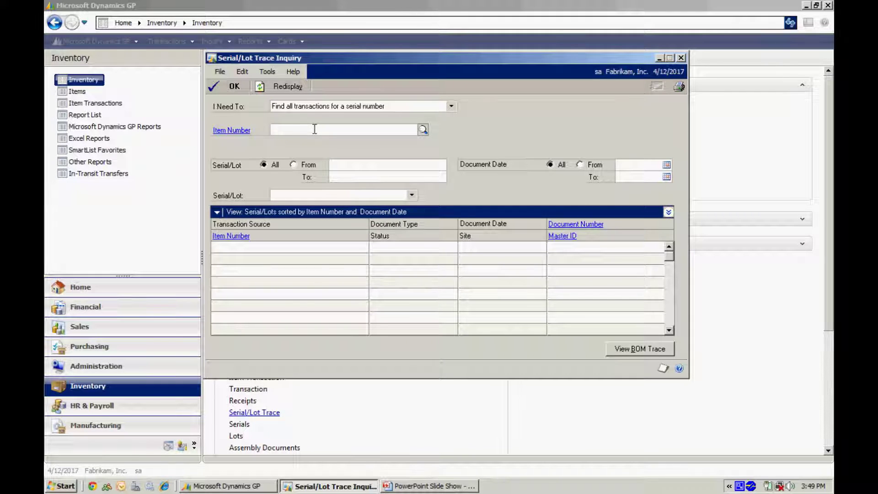
{"action": "type", "text": "PRO1"}
{"action": "key", "text": "Tab"}
{"action": "left_click", "coordinate": [287, 87]}
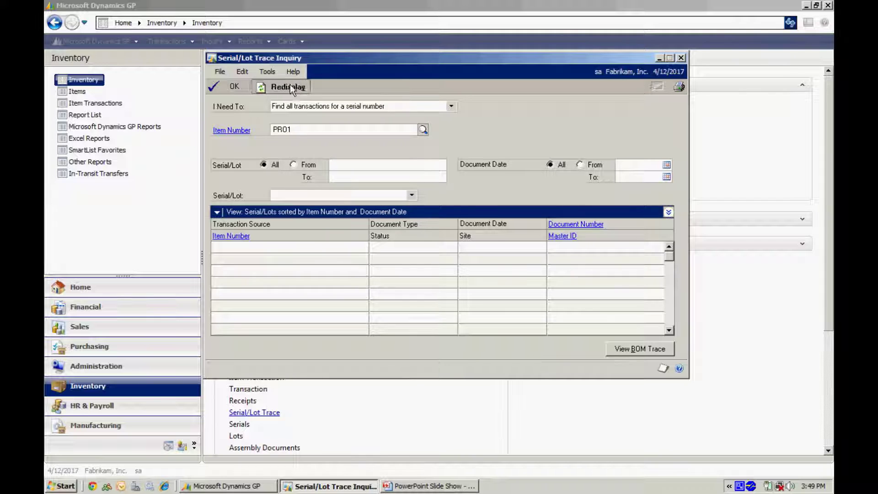
- Trace serial number PROCOMP-0000013 and examine the sales invoice it was sold on
{"action": "left_click", "coordinate": [411, 195]}
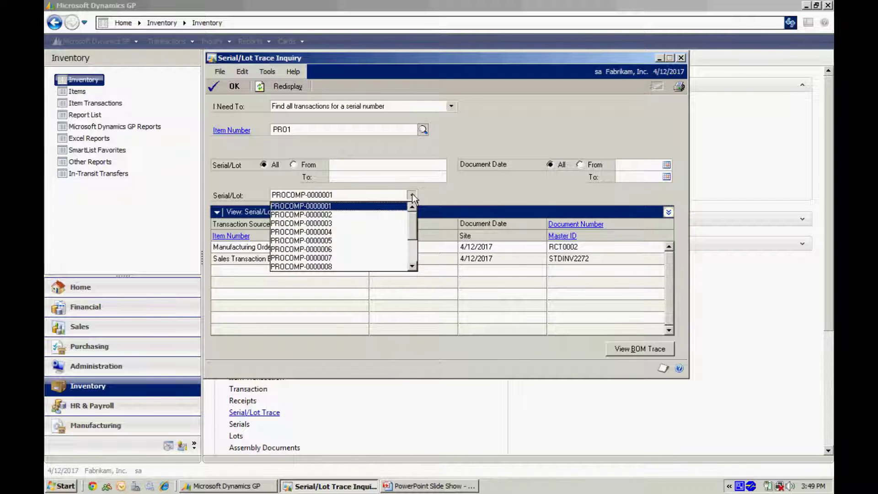
{"action": "left_click", "coordinate": [411, 252]}
{"action": "left_click", "coordinate": [388, 258]}
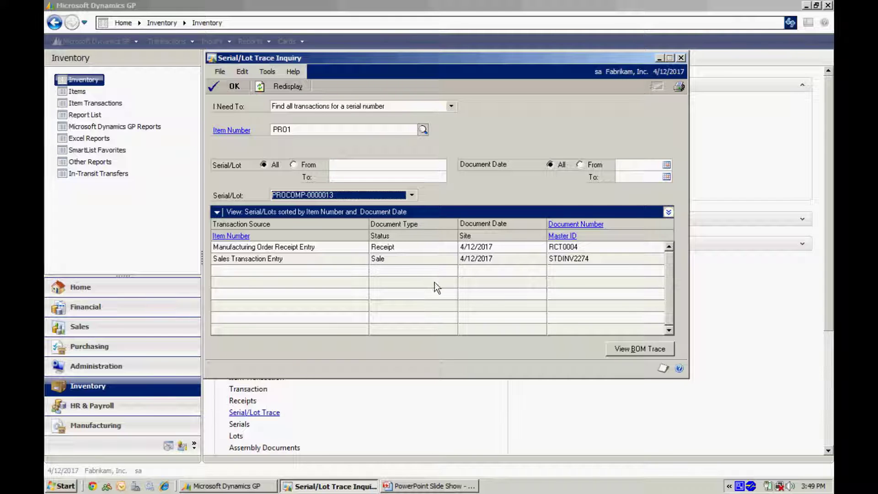
{"action": "double_click", "coordinate": [539, 260]}
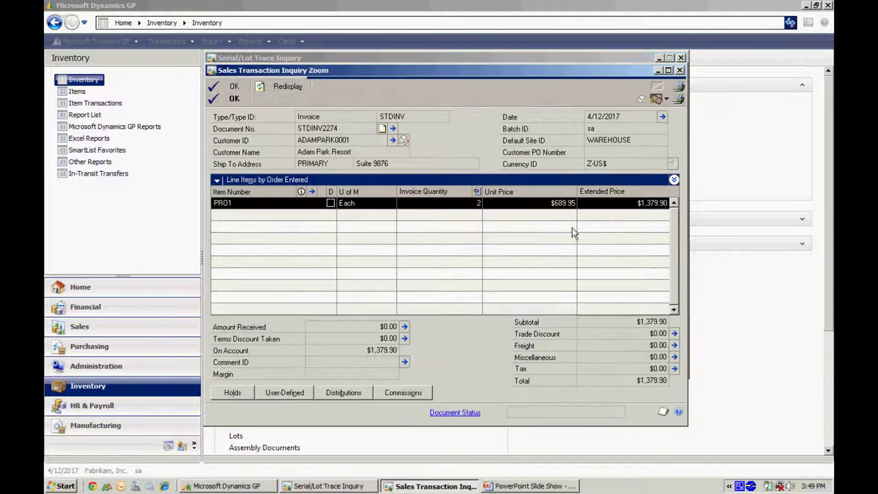
{"action": "left_click", "coordinate": [679, 70]}
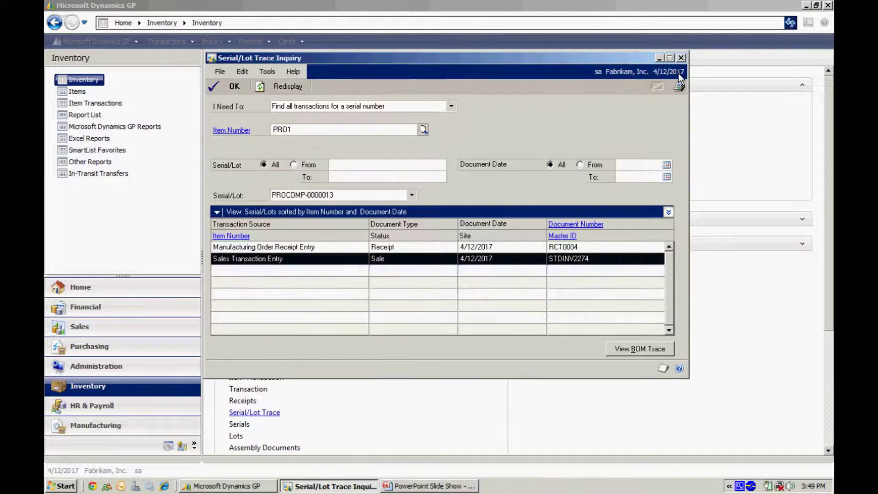
- Run a bill of materials trace of what was consumed into PROCOMP-0000013 and examine its linked card and processor serial numbers
{"action": "left_click", "coordinate": [612, 351]}
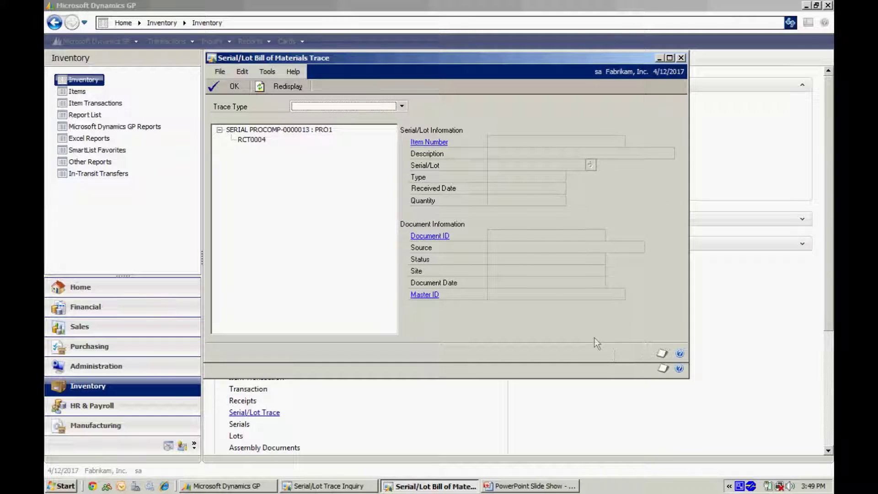
{"action": "left_click", "coordinate": [402, 106]}
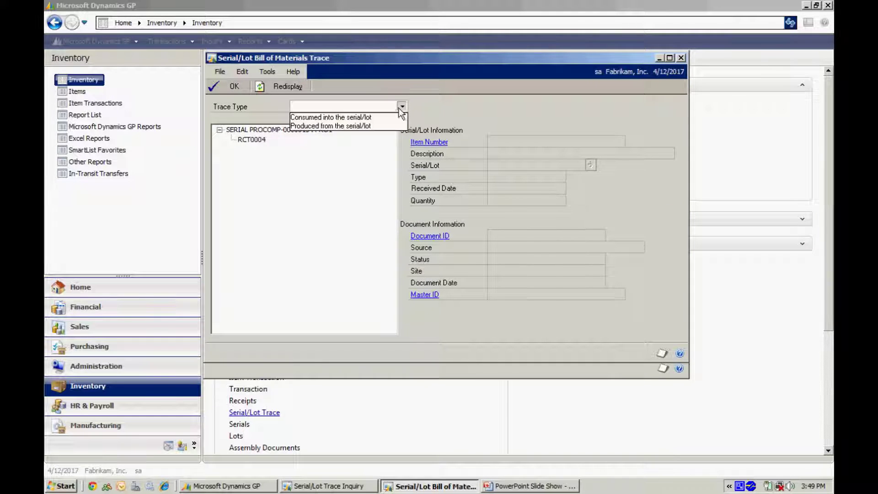
{"action": "left_click", "coordinate": [352, 117]}
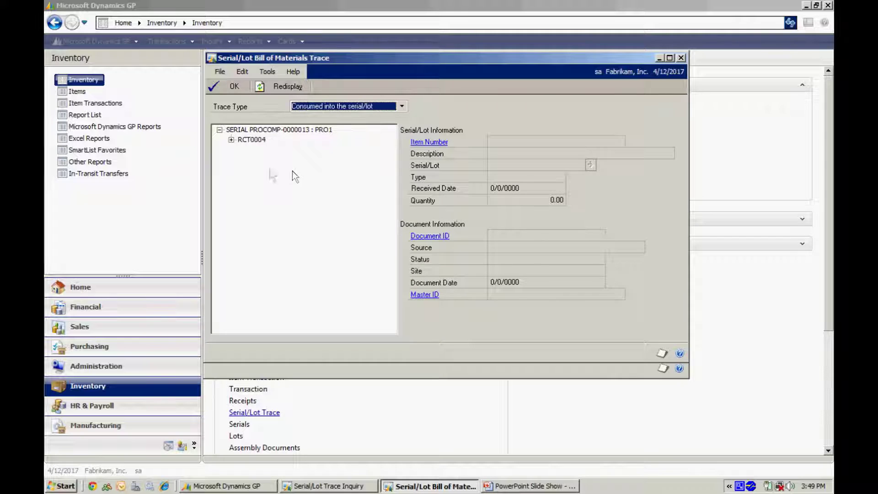
{"action": "left_click", "coordinate": [231, 140]}
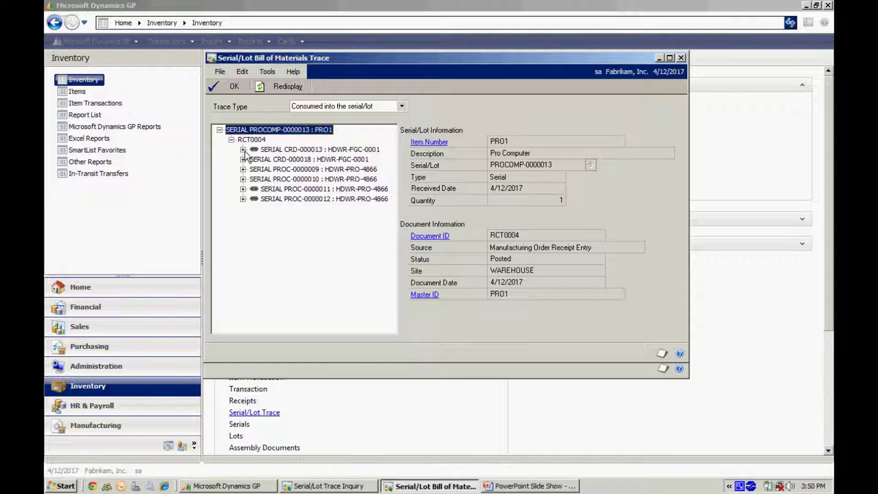
{"action": "left_click", "coordinate": [274, 152]}
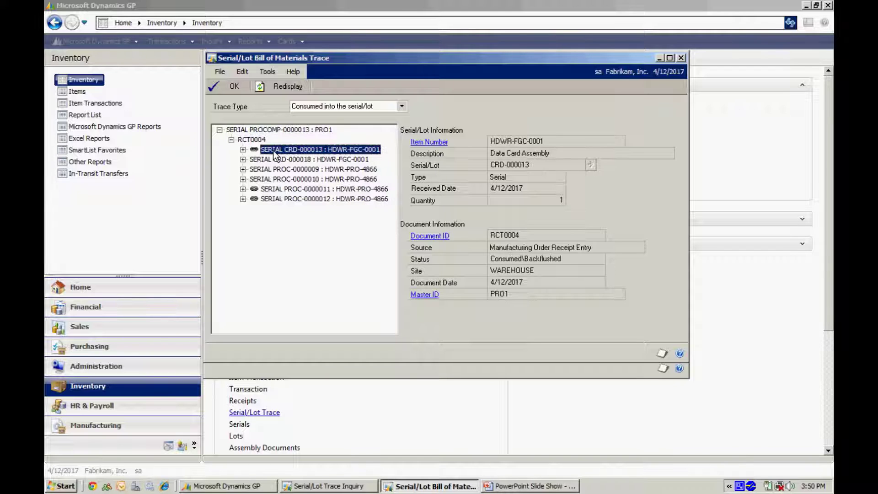
{"action": "left_click", "coordinate": [275, 189]}
{"action": "left_click", "coordinate": [276, 198]}
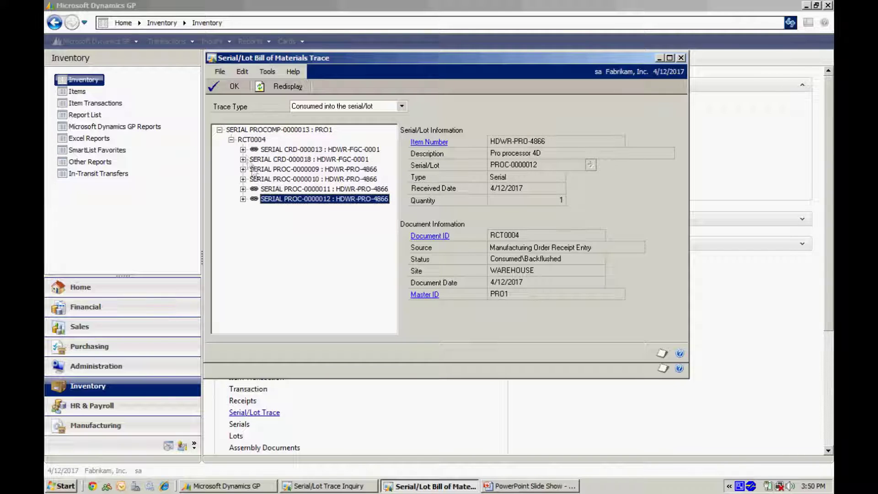
- Examine the receiving documents of linked components CRD-000013 and PROC-0000011, and close the bill of materials trace
{"action": "left_click", "coordinate": [243, 149]}
{"action": "left_click", "coordinate": [274, 159]}
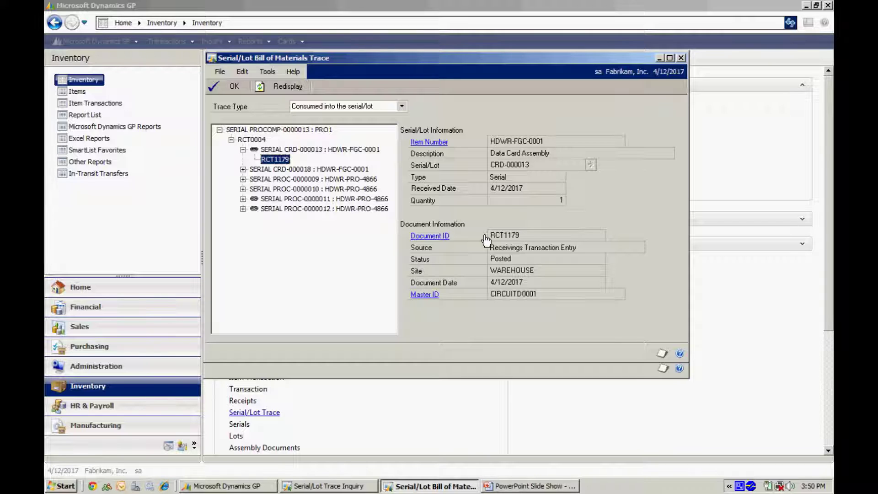
{"action": "left_click", "coordinate": [243, 198]}
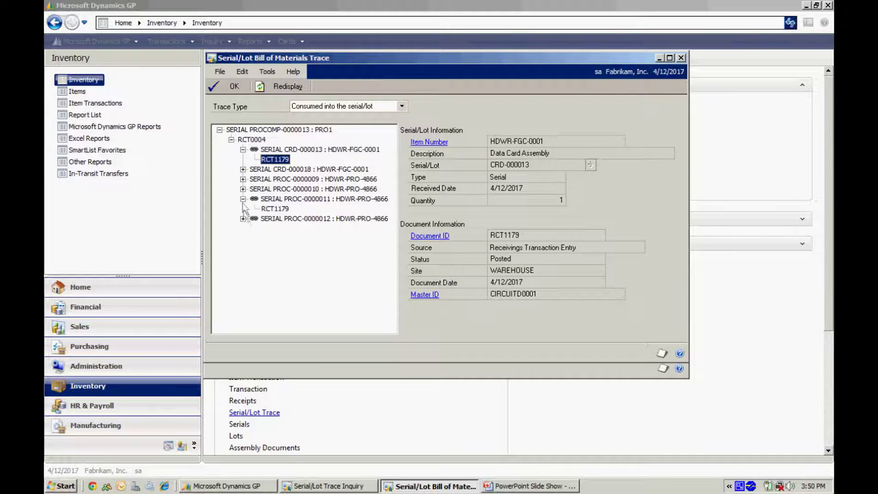
{"action": "left_click", "coordinate": [273, 208]}
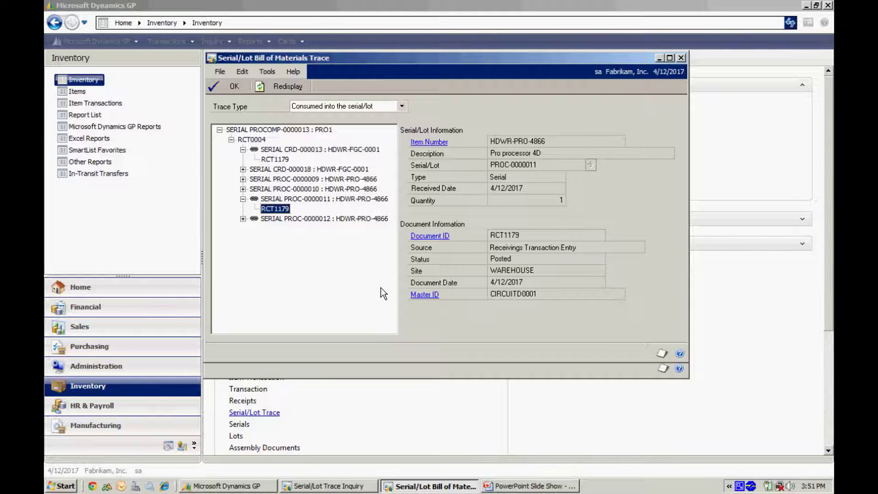
{"action": "left_click", "coordinate": [224, 86]}
- Clear the trace inquiry and find all serial number transactions for item HDWR-PRO-4866
{"action": "key", "text": "alt+c"}
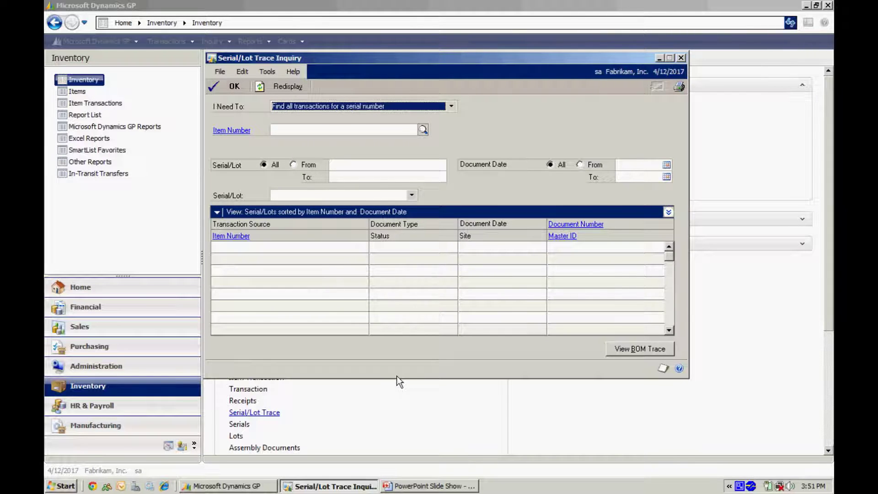
{"action": "left_click", "coordinate": [297, 130]}
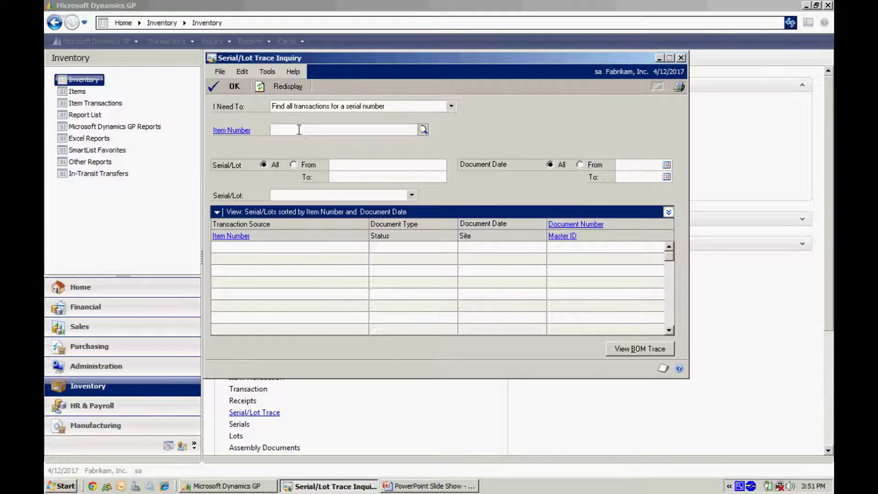
{"action": "type", "text": "HDWR-PRO-4866"}
{"action": "key", "text": "Tab"}
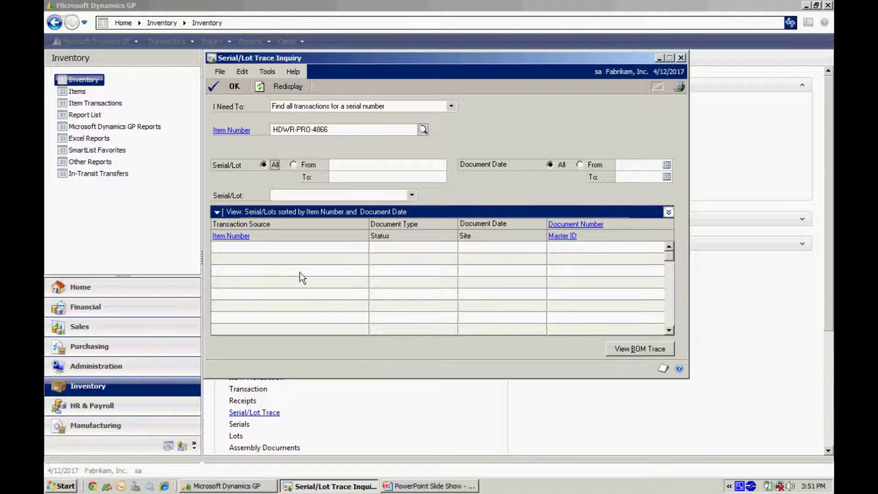
{"action": "left_click", "coordinate": [285, 87]}
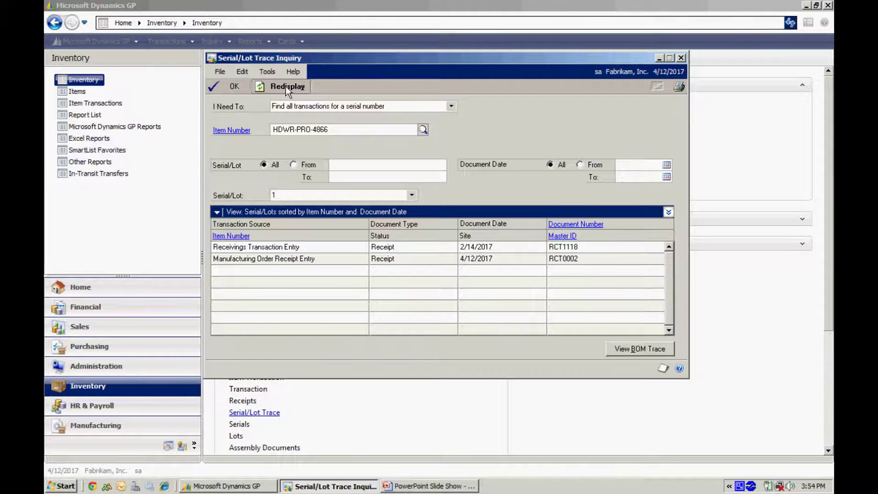
- Trace serial number PROC-0000012 and examine the receivings transaction it came in on
{"action": "left_click", "coordinate": [411, 196]}
{"action": "left_click", "coordinate": [413, 251]}
{"action": "left_click", "coordinate": [412, 251]}
{"action": "left_click", "coordinate": [412, 254]}
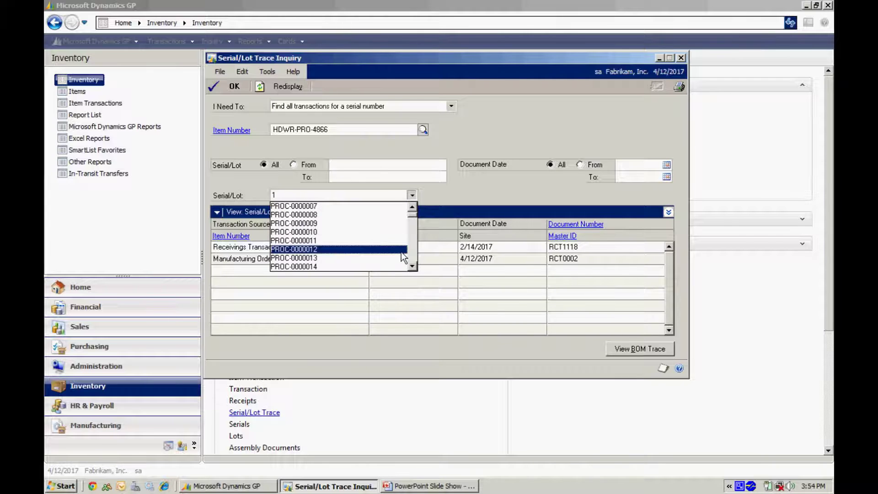
{"action": "left_click", "coordinate": [338, 250]}
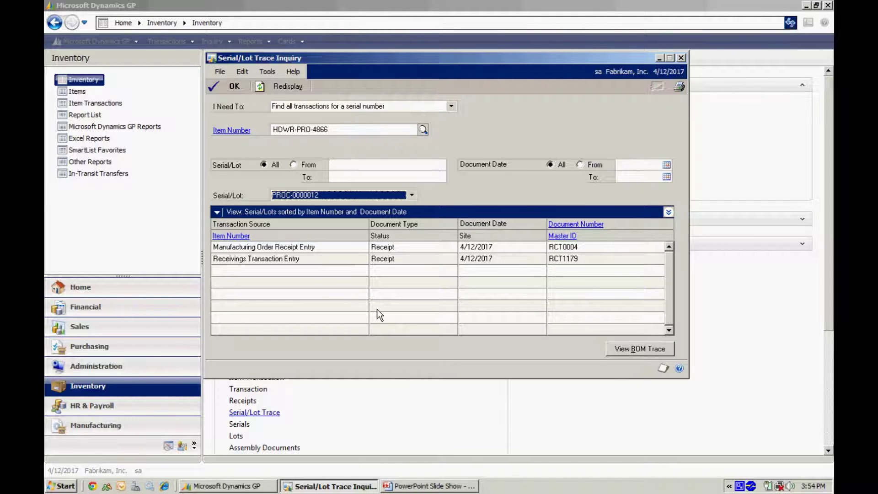
{"action": "left_click", "coordinate": [536, 260]}
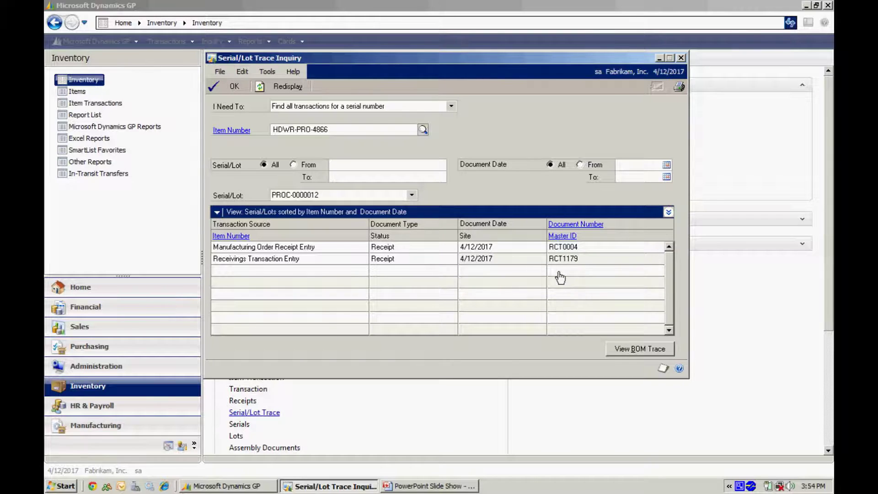
{"action": "double_click", "coordinate": [571, 295]}
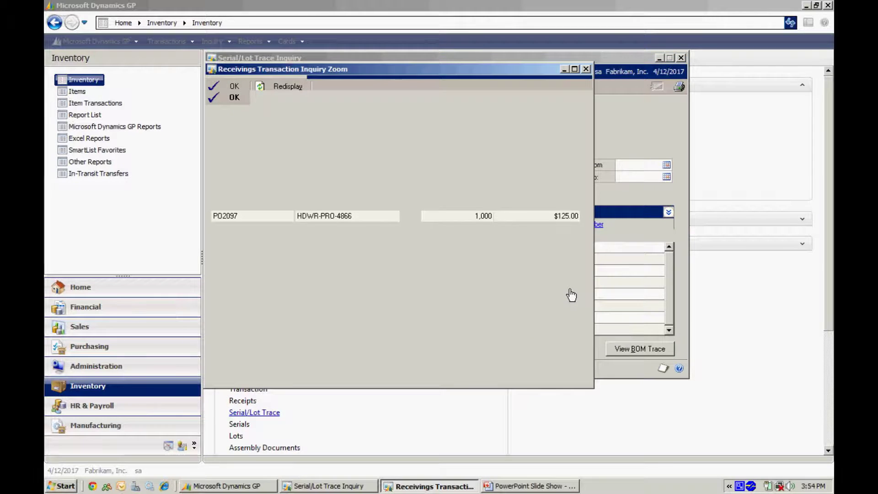
{"action": "left_click", "coordinate": [585, 69]}
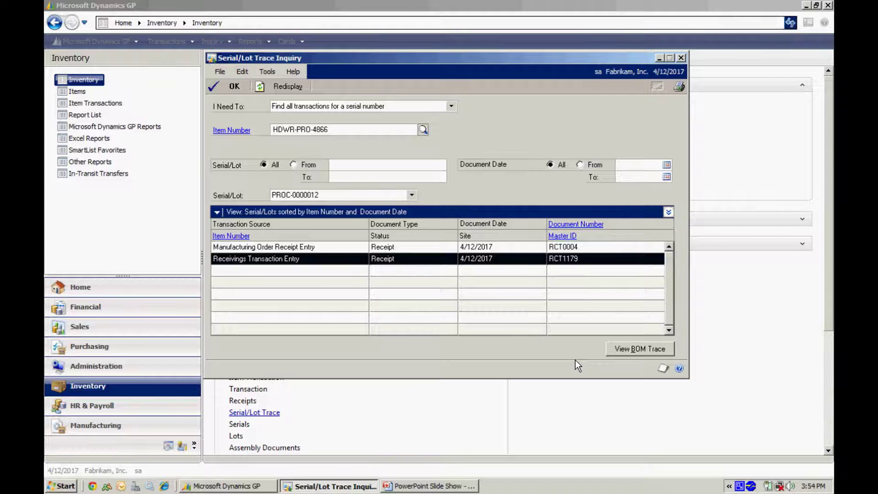
- Trace what was produced from PROC-0000012 and examine the sales invoice of linked finished serial PROCOMP-0000013
{"action": "left_click", "coordinate": [630, 350]}
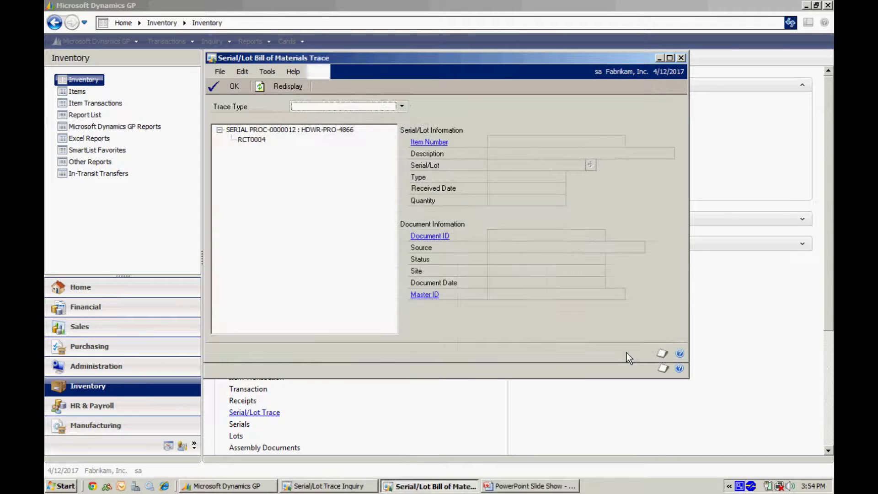
{"action": "left_click", "coordinate": [401, 106]}
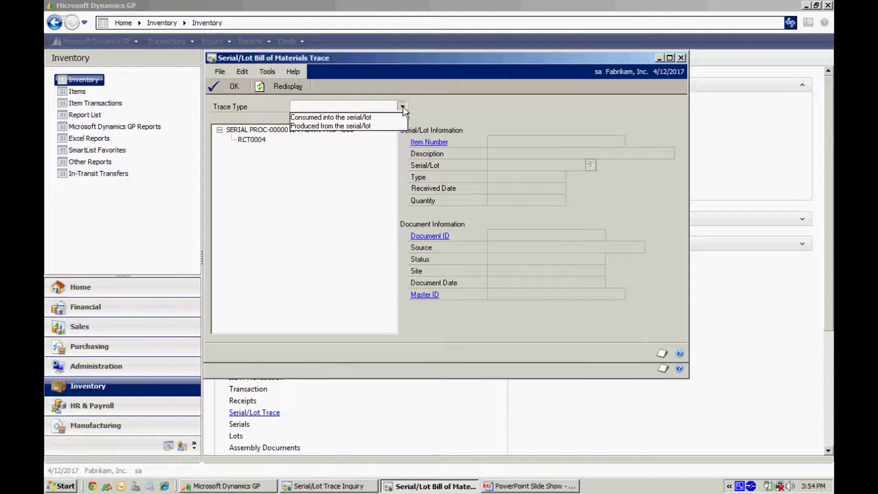
{"action": "left_click", "coordinate": [355, 126]}
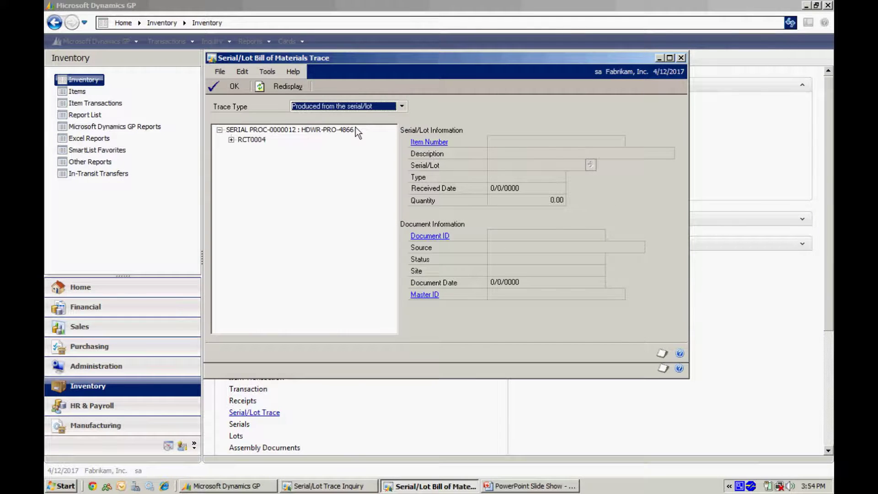
{"action": "left_click", "coordinate": [232, 139]}
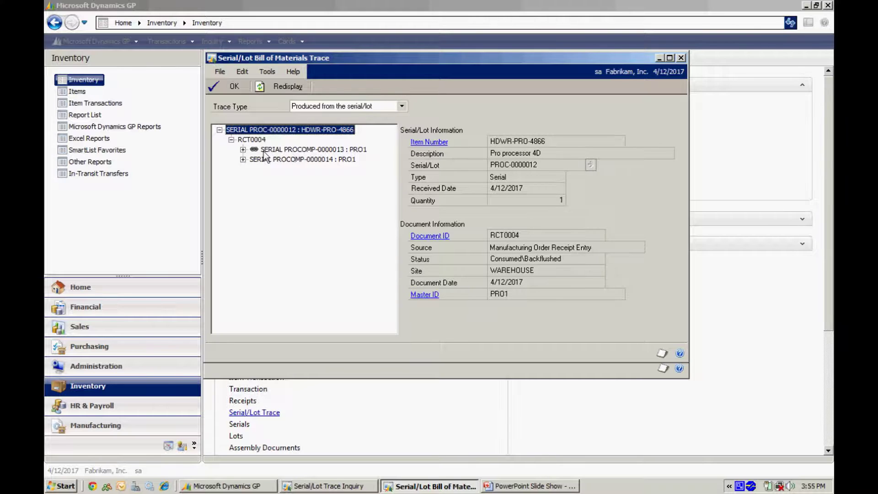
{"action": "left_click", "coordinate": [243, 150]}
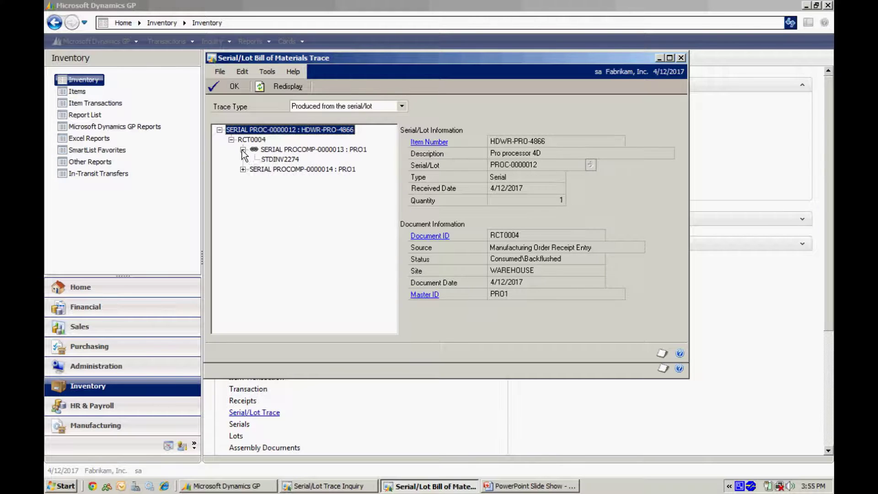
{"action": "left_click", "coordinate": [276, 161]}
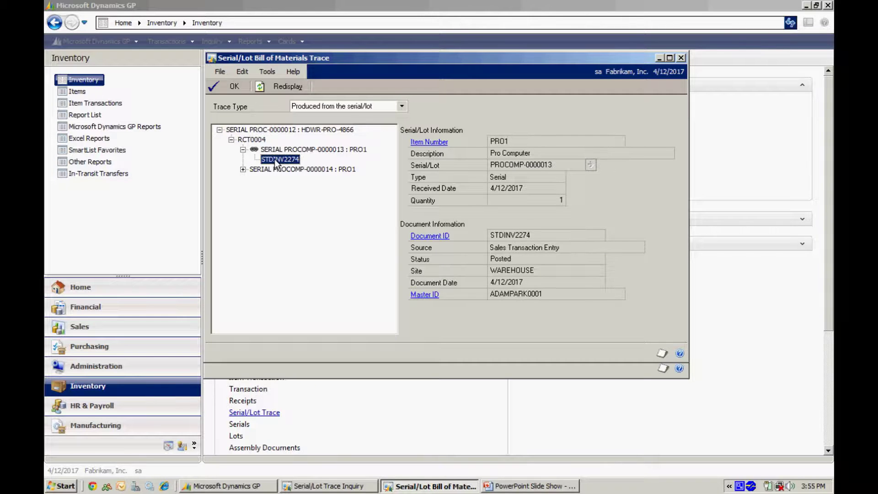